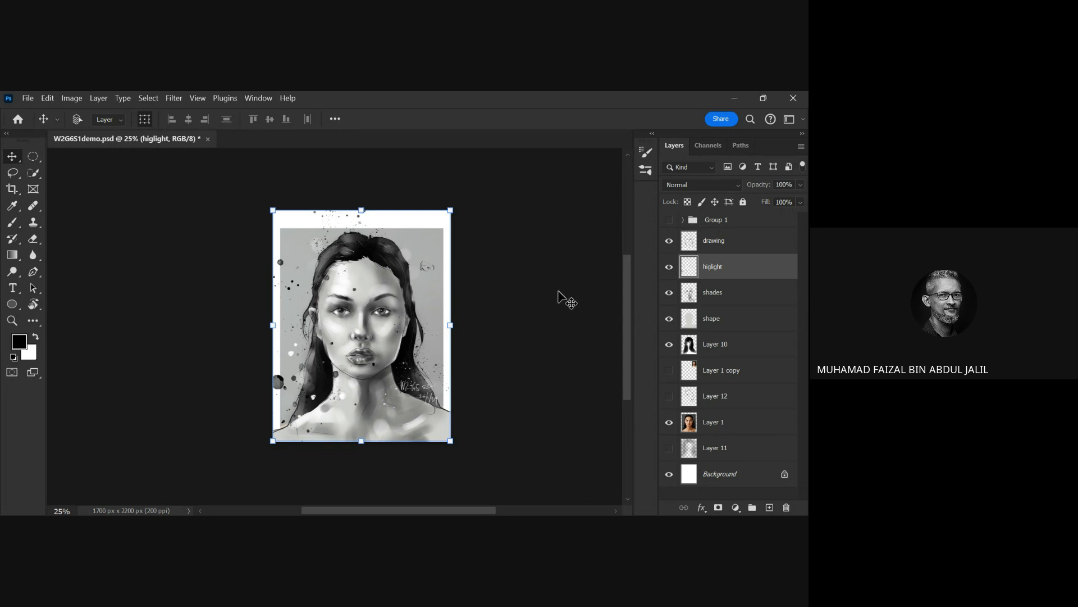
# Load the hair and body silhouette of Layer 10 as a selection.
pyautogui.hotkey('ctrl', '=')
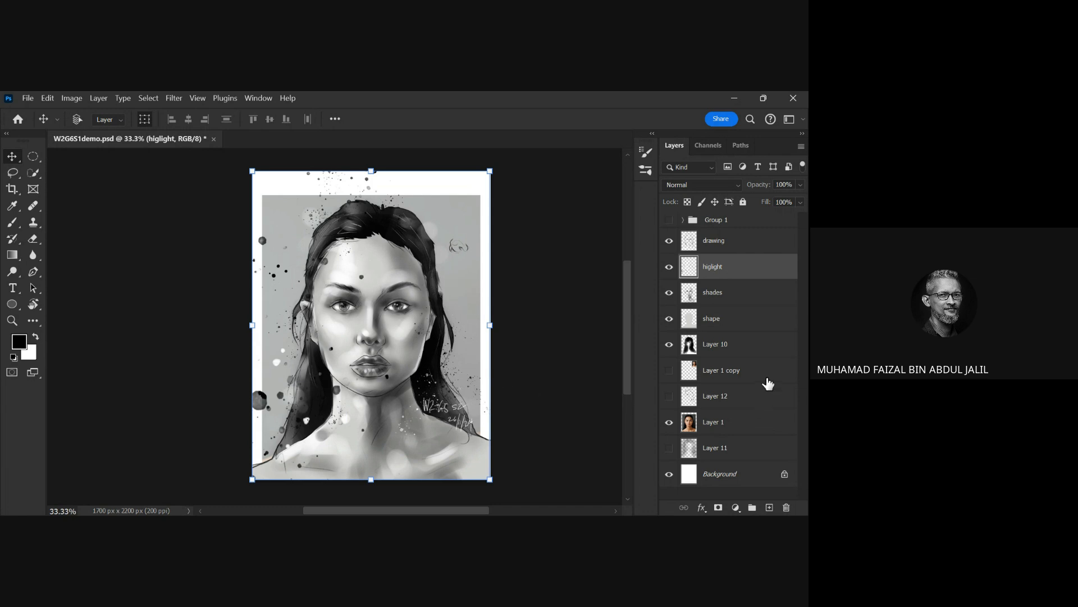
pyautogui.click(696, 349)
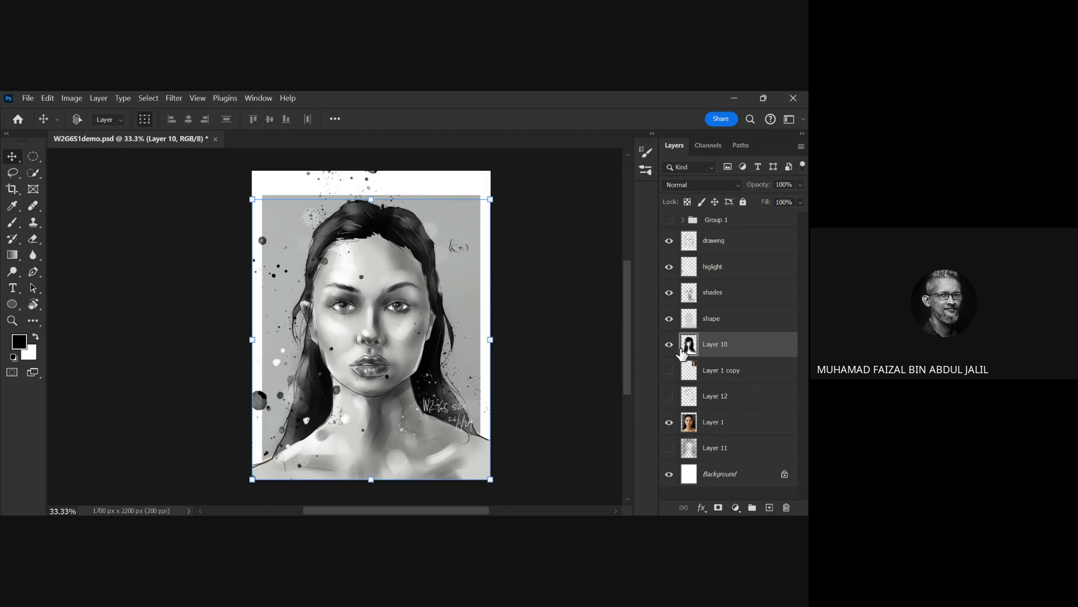
pyautogui.click(669, 344)
pyautogui.click(669, 344)
pyautogui.keyDown('ctrl'); pyautogui.click(687, 351); pyautogui.keyUp('ctrl')
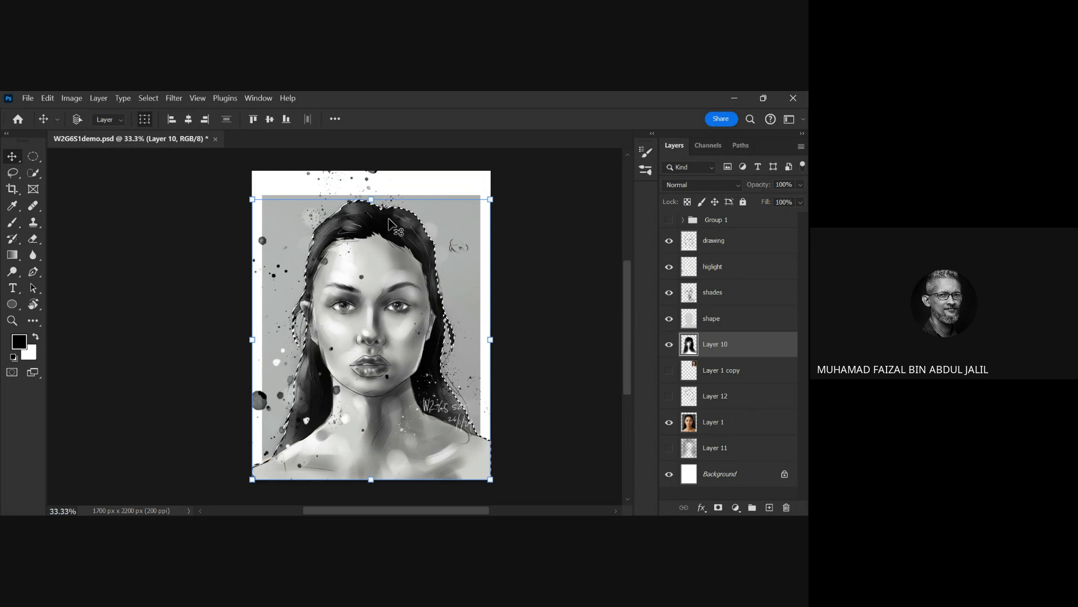
# Add a new layer above the drawing layer and name it gradient.
pyautogui.click(739, 242)
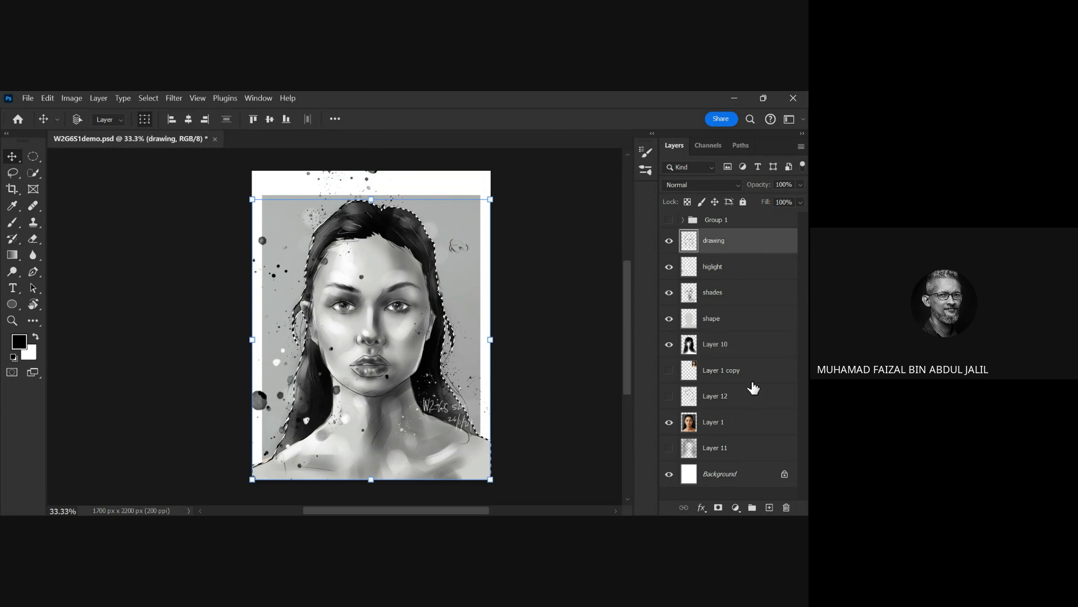
pyautogui.click(769, 507)
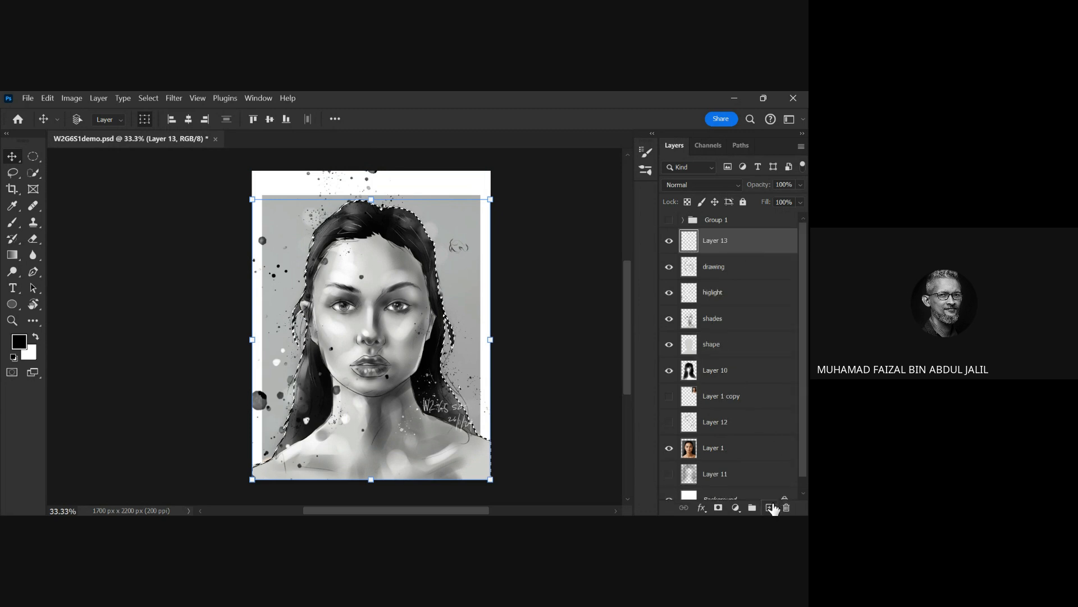
pyautogui.doubleClick(716, 240)
pyautogui.write('dradient')
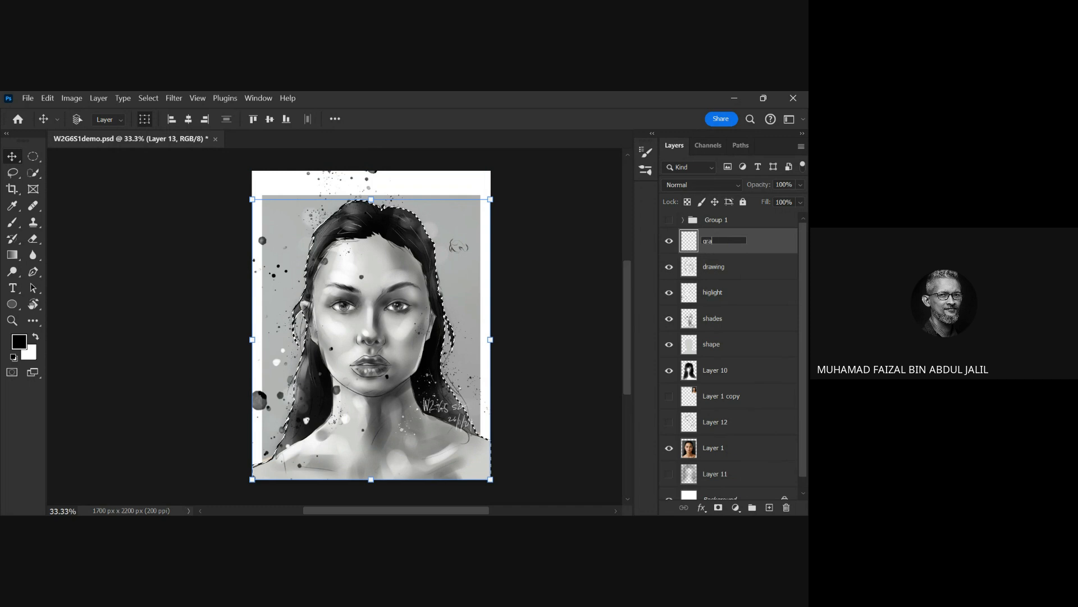
pyautogui.press('Return')
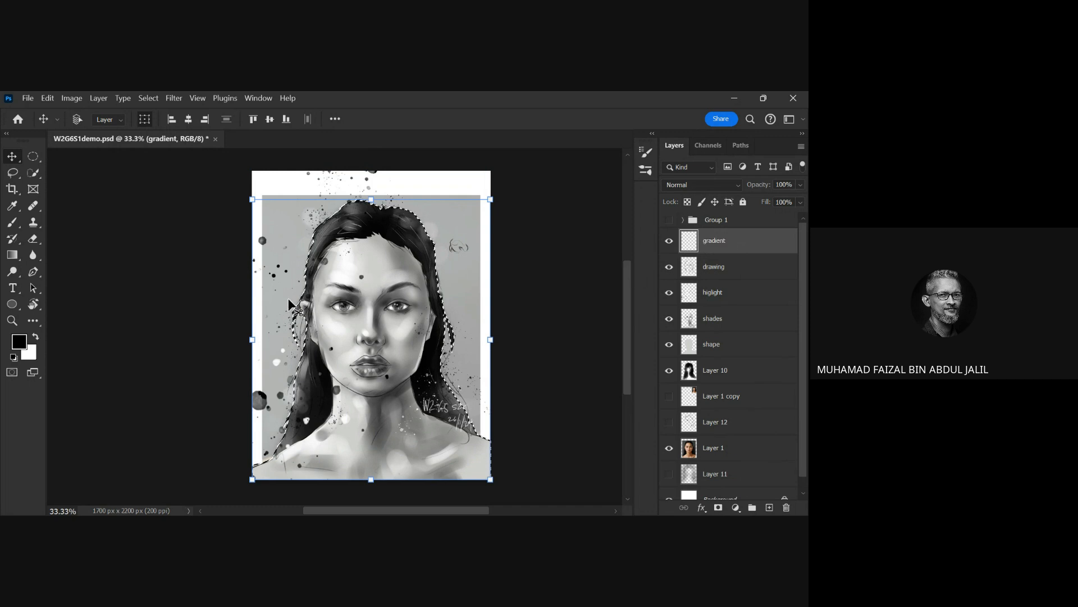
# Fill the selected silhouette with a vertical linear orange-pink-blue gradient, running from above the head to below the canvas.
pyautogui.click(15, 257)
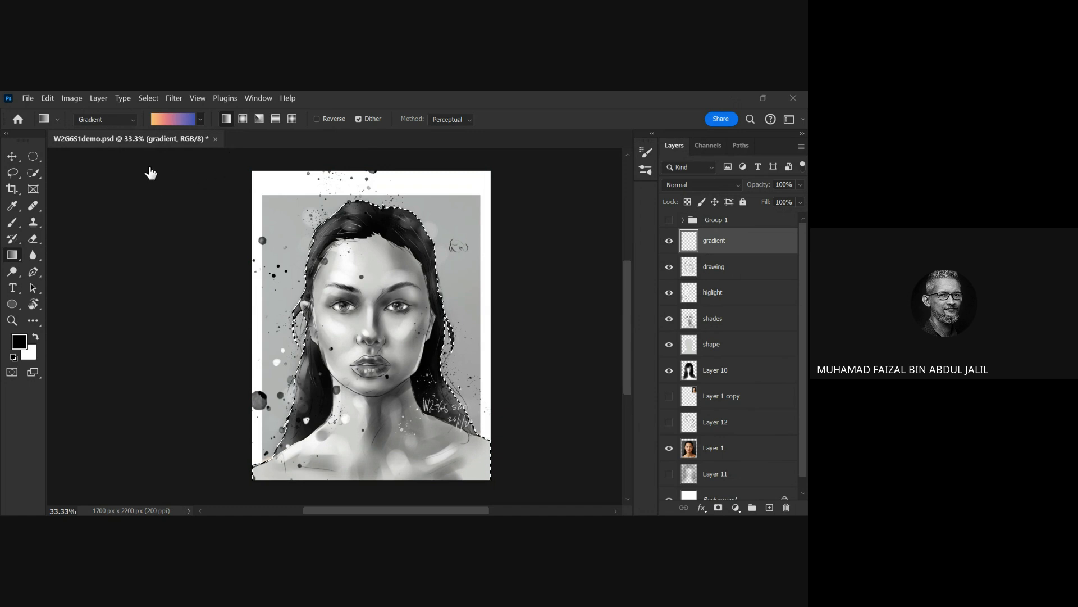
pyautogui.doubleClick(503, 106)
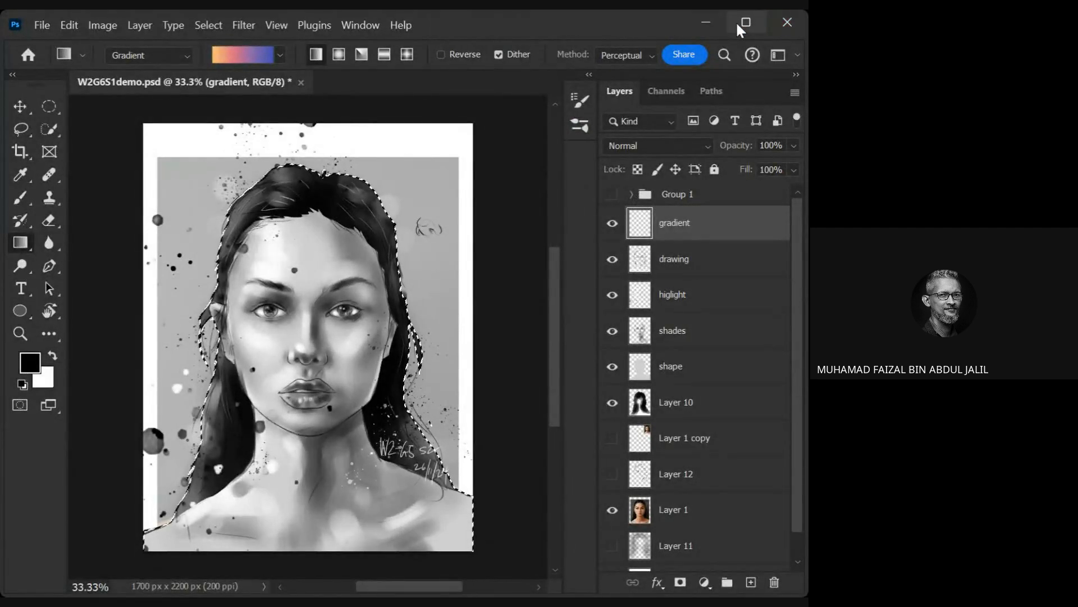
pyautogui.click(737, 20)
pyautogui.moveTo(333, 183); pyautogui.dragTo(332, 480)
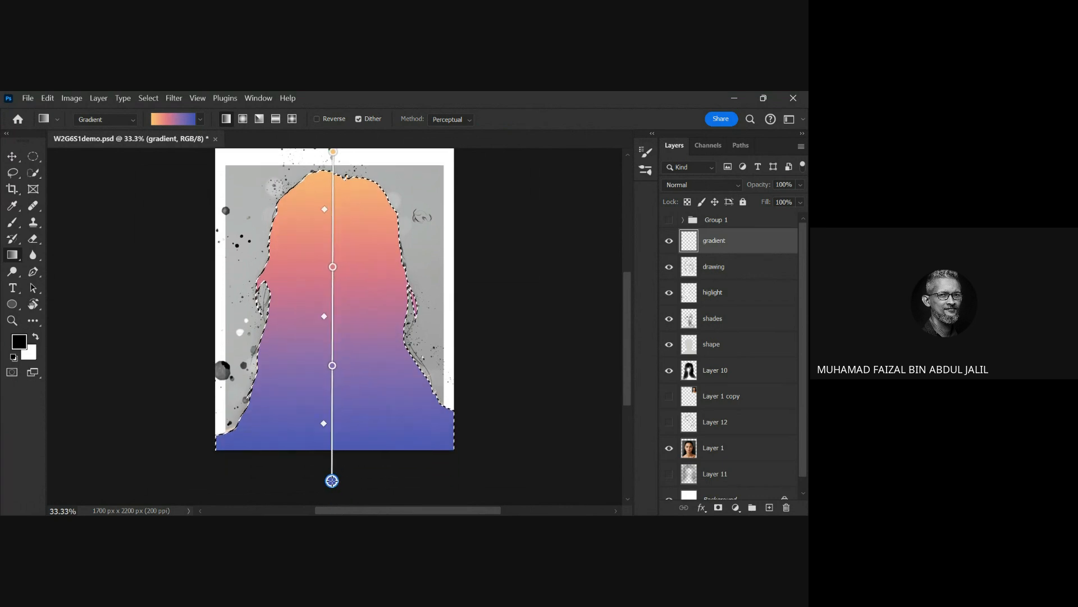
pyautogui.moveTo(332, 480); pyautogui.dragTo(333, 498)
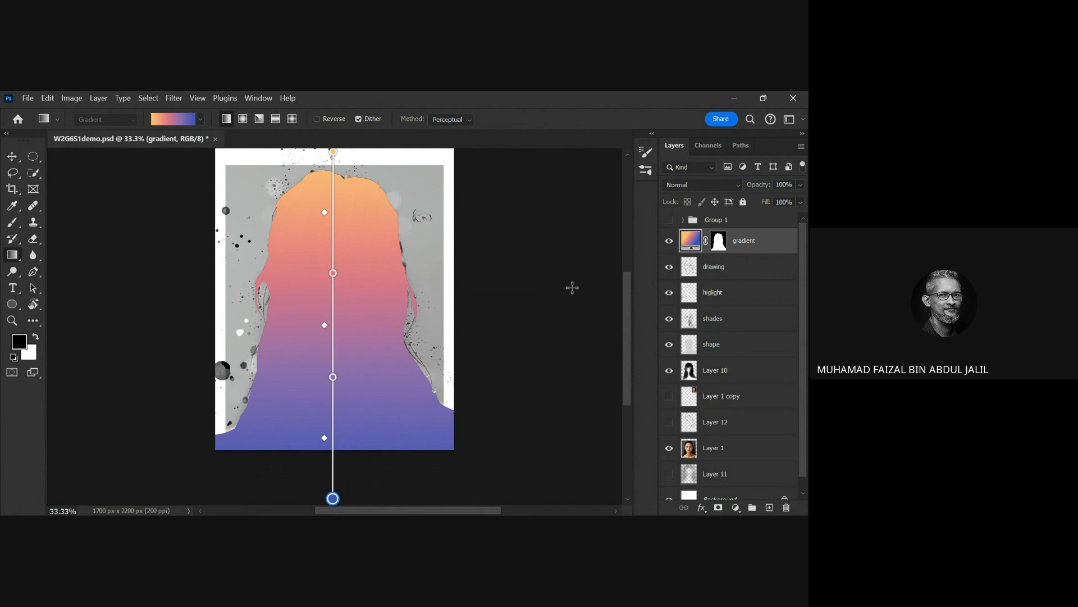
# Cycle the gradient layer's blend mode to Saturation and compare the portrait with the layer hidden and shown.
pyautogui.press('v')
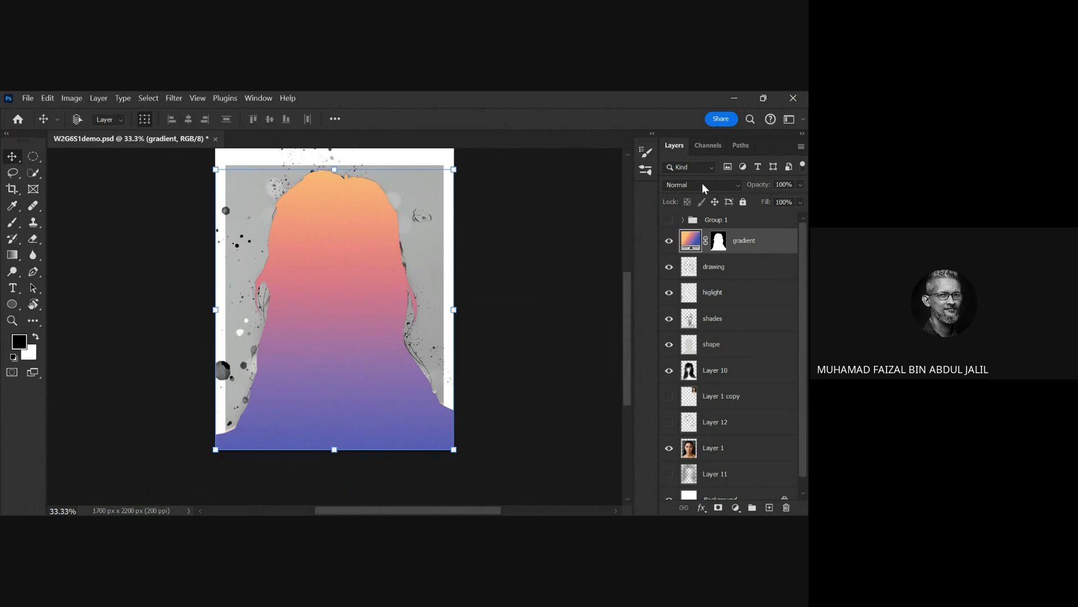
pyautogui.hotkey('shift', '+')
pyautogui.hotkey('shift', '+')
pyautogui.hotkey('shift', '+')
pyautogui.hotkey('shift', '+')
pyautogui.hotkey('shift', '+')
pyautogui.hotkey('shift', '+')
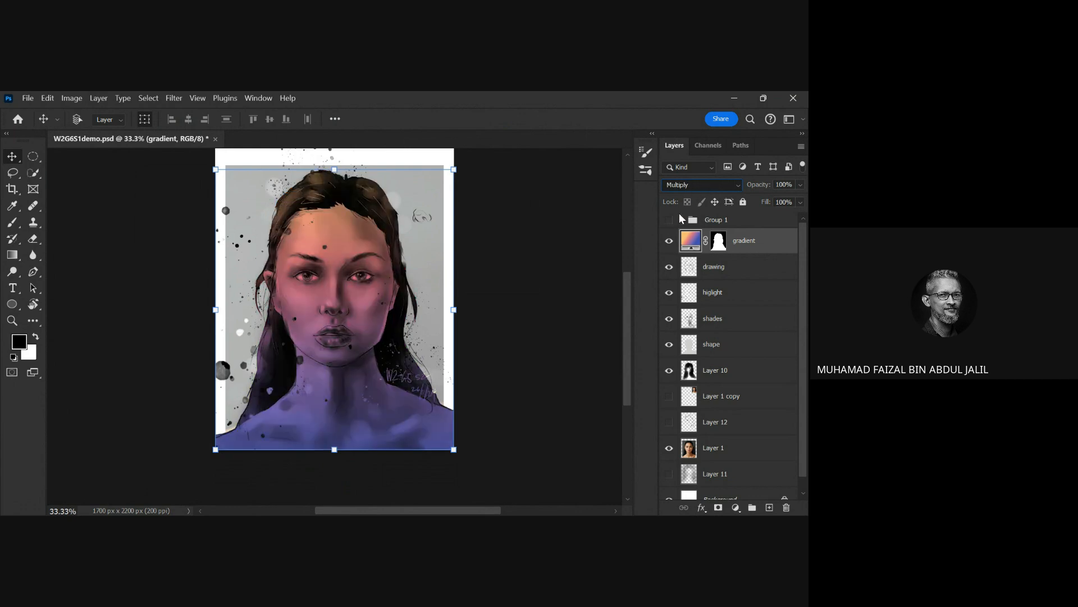
pyautogui.hotkey('shift', '+')
pyautogui.hotkey('shift', '+')
pyautogui.hotkey('shift', '+')
pyautogui.hotkey('shift', '+')
pyautogui.hotkey('shift', '+')
pyautogui.hotkey('shift', '+')
pyautogui.hotkey('shift', '+')
pyautogui.hotkey('shift', '+')
pyautogui.hotkey('shift', '+')
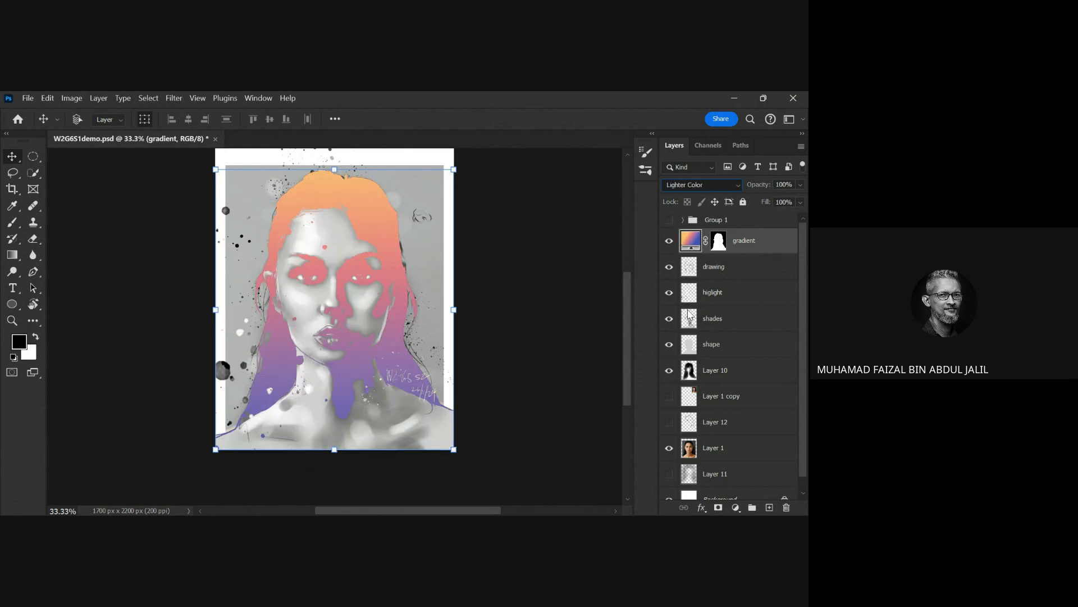
pyautogui.hotkey('shift', '+')
pyautogui.hotkey('shift', '+')
pyautogui.hotkey('shift', '+')
pyautogui.hotkey('shift', '+')
pyautogui.hotkey('shift', '+')
pyautogui.hotkey('shift', '+')
pyautogui.hotkey('shift', '+')
pyautogui.hotkey('shift', '+')
pyautogui.hotkey('shift', '+')
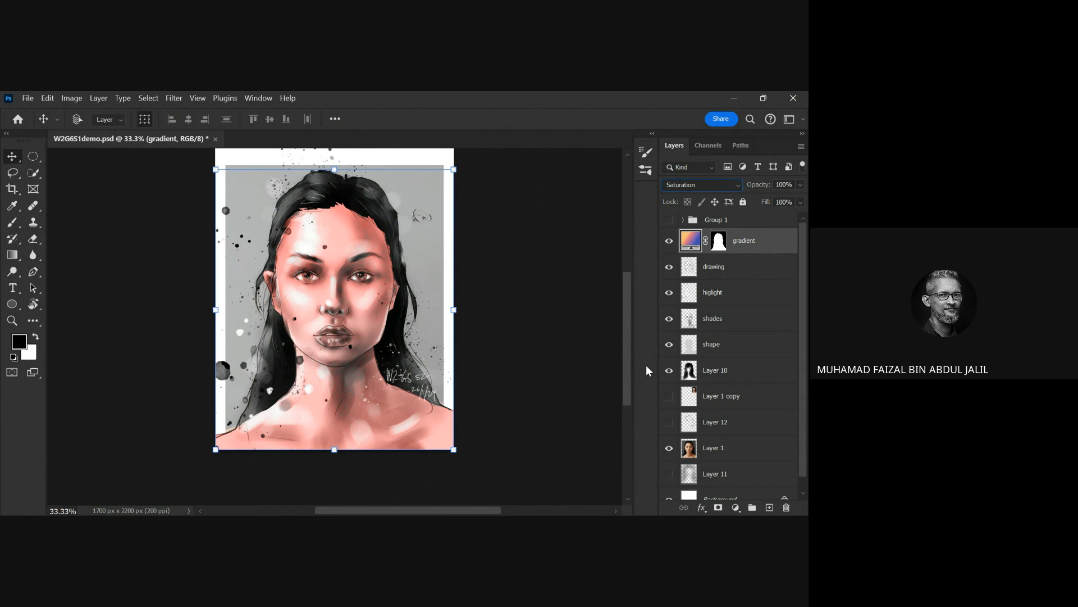
pyautogui.click(669, 241)
pyautogui.click(670, 241)
# Erase the gradient's colour from both irises with a soft 45 px eraser at 100% opacity.
pyautogui.hotkey('ctrl', 'space')
pyautogui.click(316, 277)
pyautogui.click(316, 277)
pyautogui.click(314, 278)
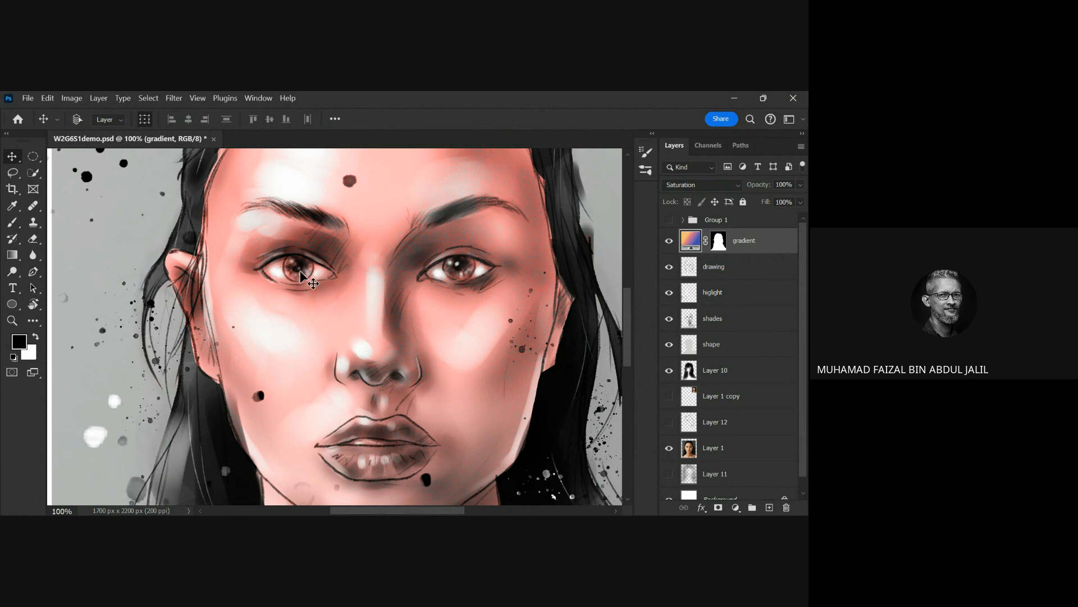
pyautogui.press('e')
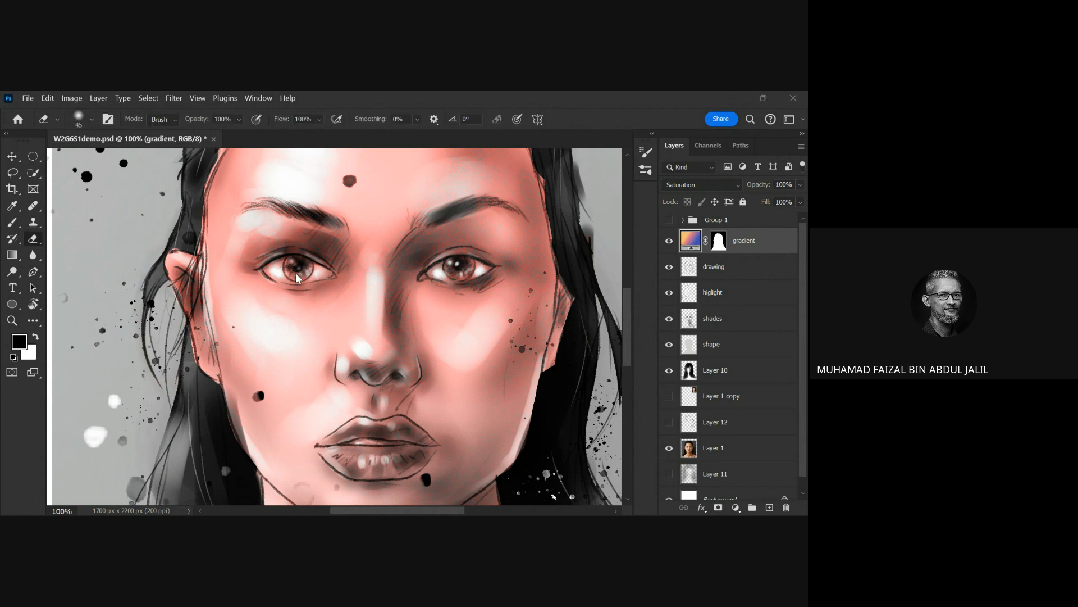
pyautogui.click(438, 282)
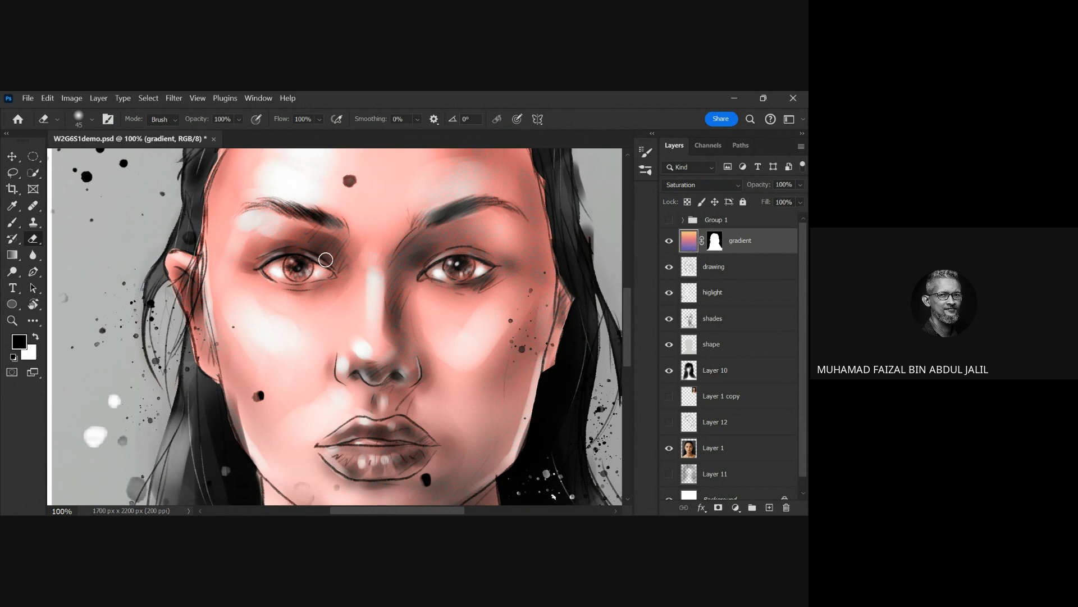
pyautogui.moveTo(298, 269); pyautogui.dragTo(301, 263)
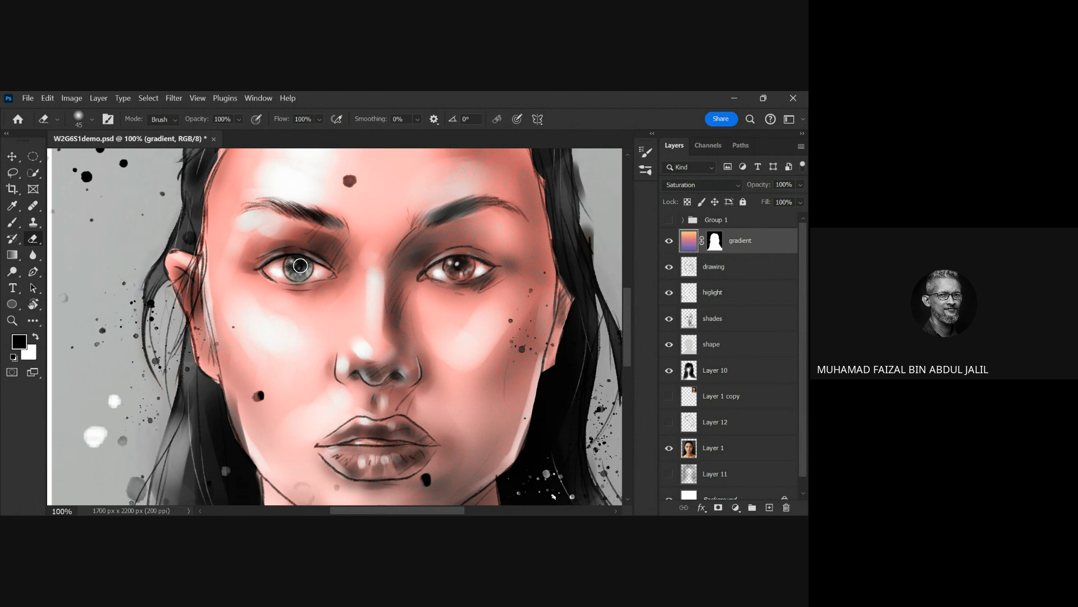
pyautogui.moveTo(456, 270); pyautogui.dragTo(456, 264)
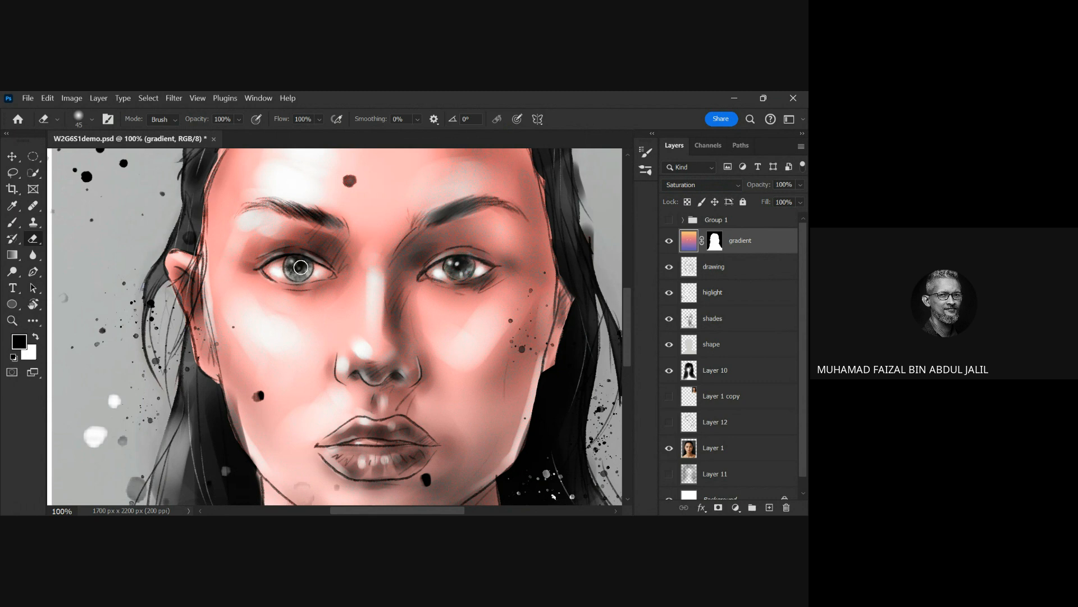
pyautogui.moveTo(296, 275); pyautogui.dragTo(302, 268)
# Add a new layer in Multiply mode and paint both irises very dark reddish brown with a soft 45 px brush.
pyautogui.press('i')
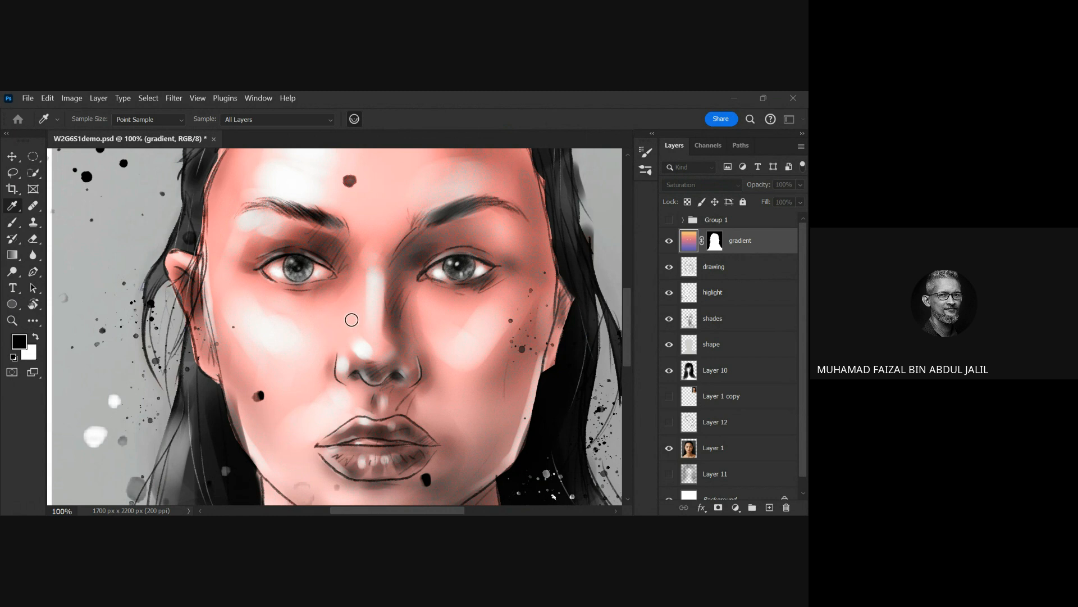
pyautogui.click(503, 189)
pyautogui.press('e')
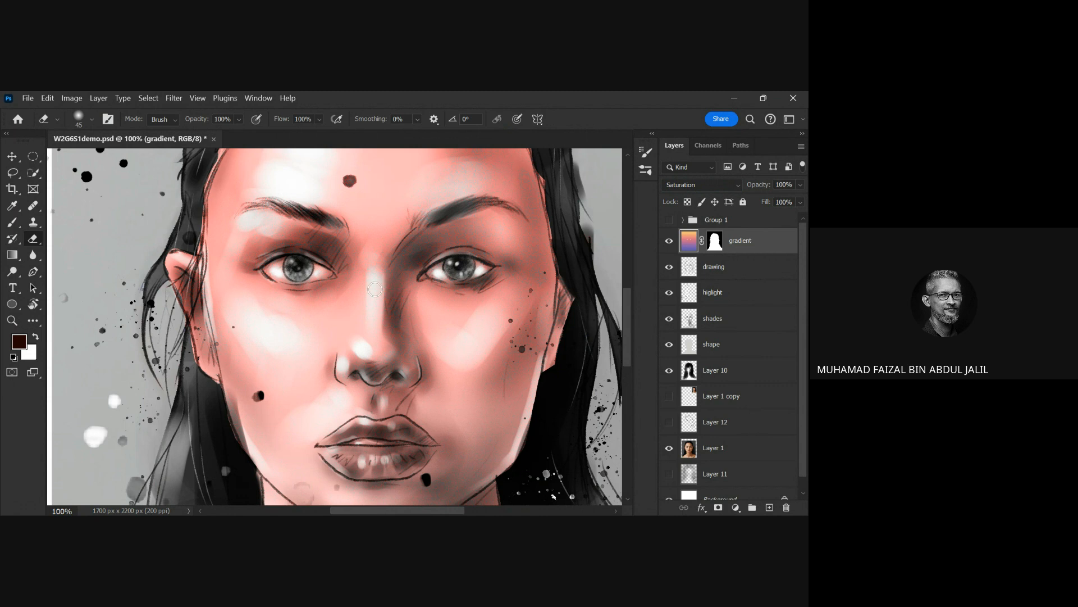
pyautogui.press('b')
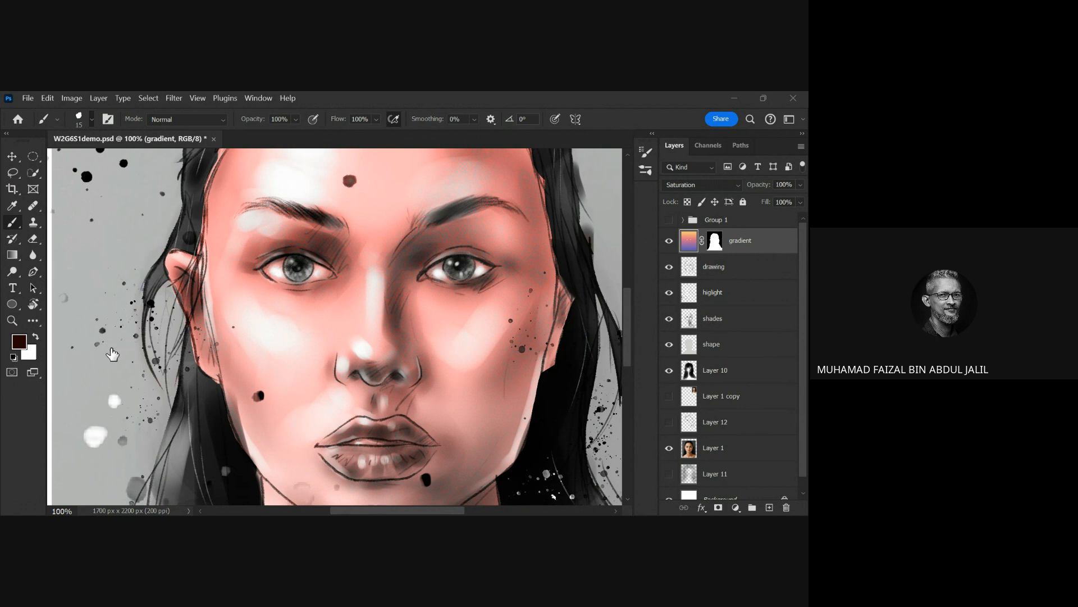
pyautogui.doubleClick(115, 327)
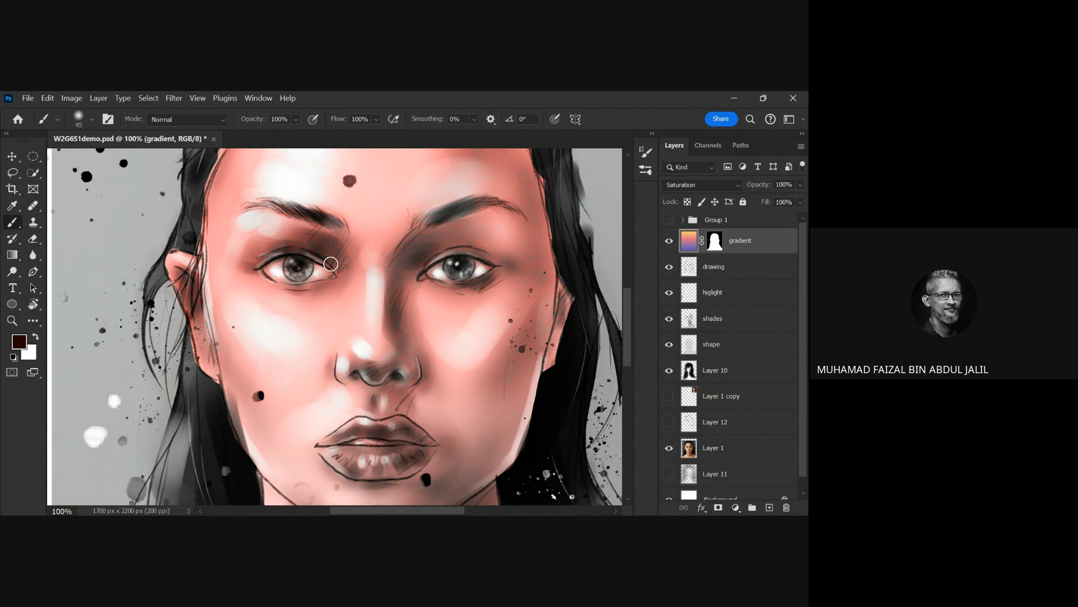
pyautogui.click(770, 507)
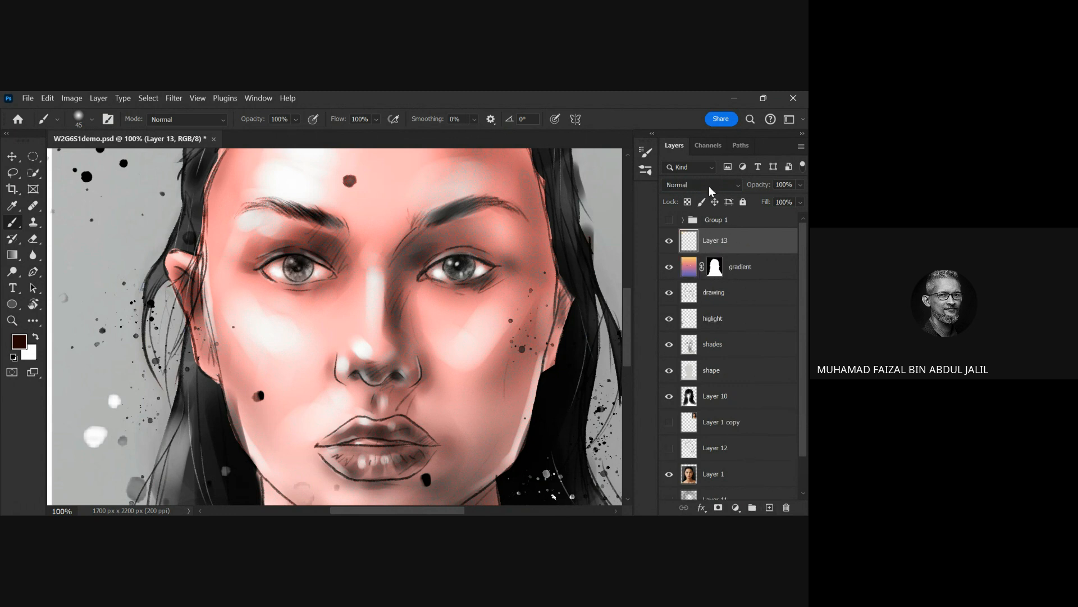
pyautogui.press('Up')
pyautogui.moveTo(298, 263); pyautogui.dragTo(312, 261)
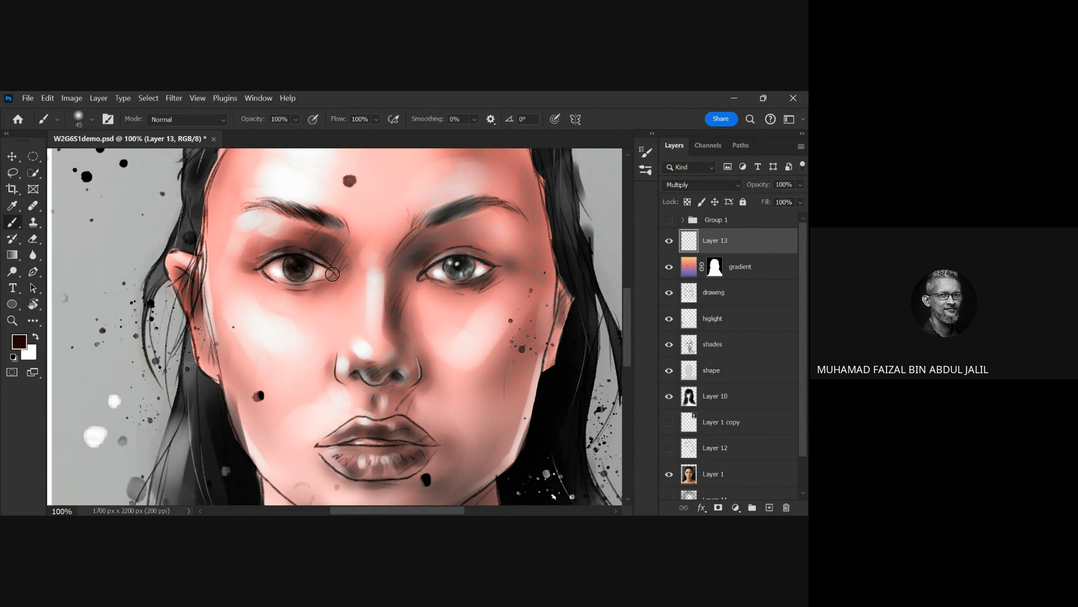
pyautogui.moveTo(453, 259)
pyautogui.mouseDown()
pyautogui.moveTo(456, 268)
pyautogui.moveTo(472, 263)
pyautogui.mouseUp()
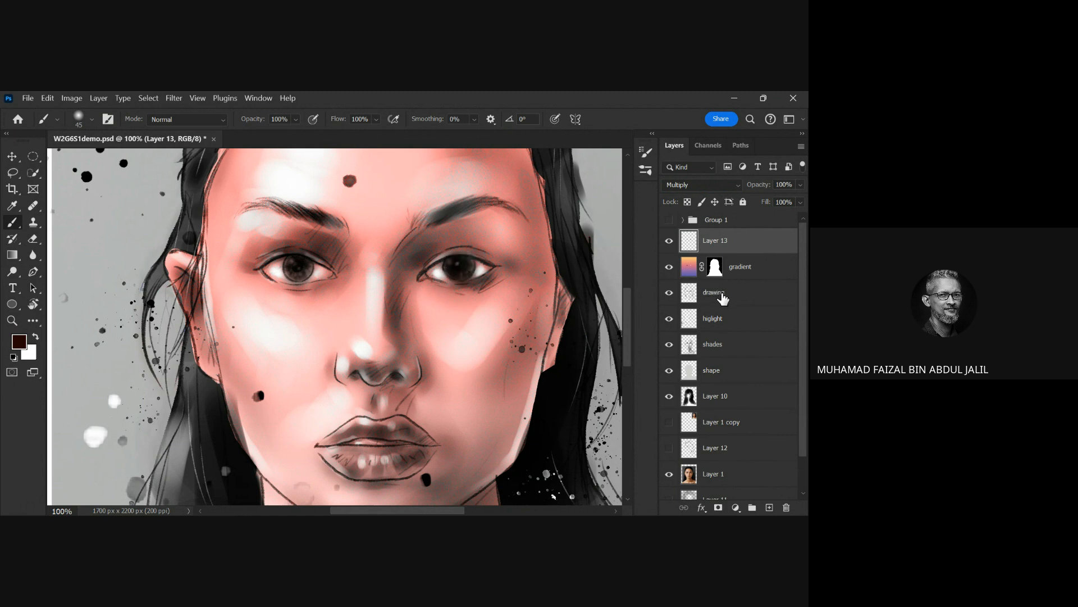
# Lighten both painted irises by partly erasing the brown with a soft 30 px eraser.
pyautogui.press('x')
pyautogui.press('e')
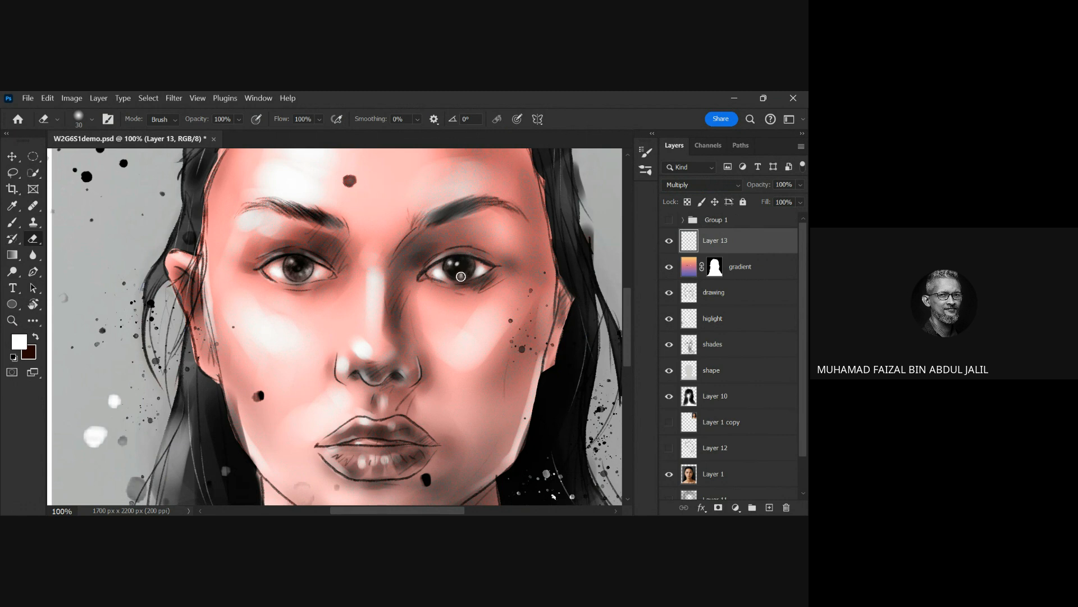
pyautogui.hotkey('ctrl', '-')
pyautogui.hotkey('ctrl', '-')
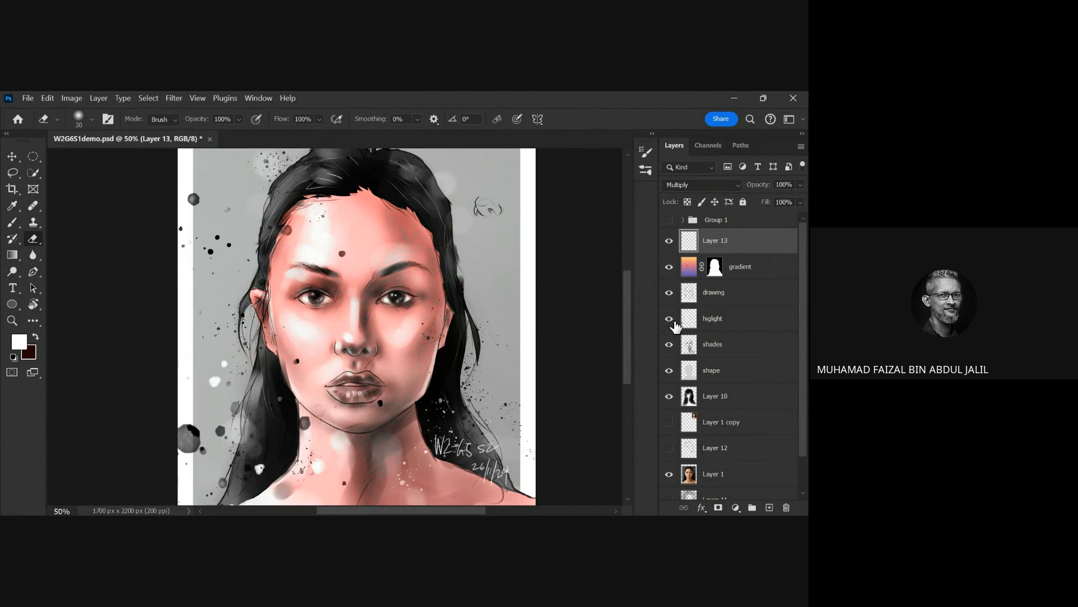
# Paint the lips bright red on the Multiply layer with a soft 90 px brush.
pyautogui.click(36, 338)
pyautogui.press('i')
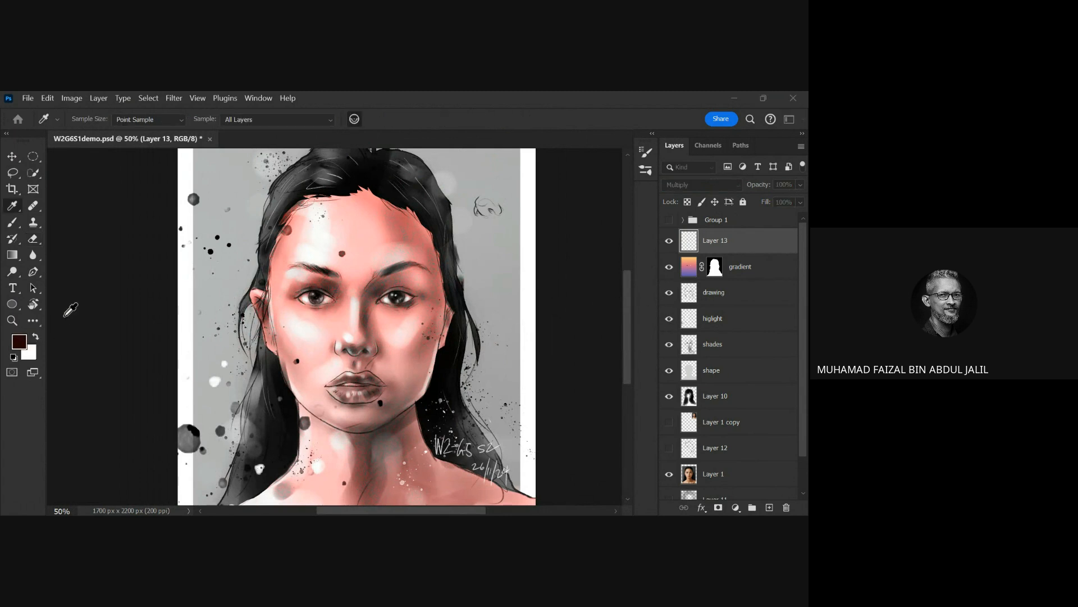
pyautogui.click(505, 184)
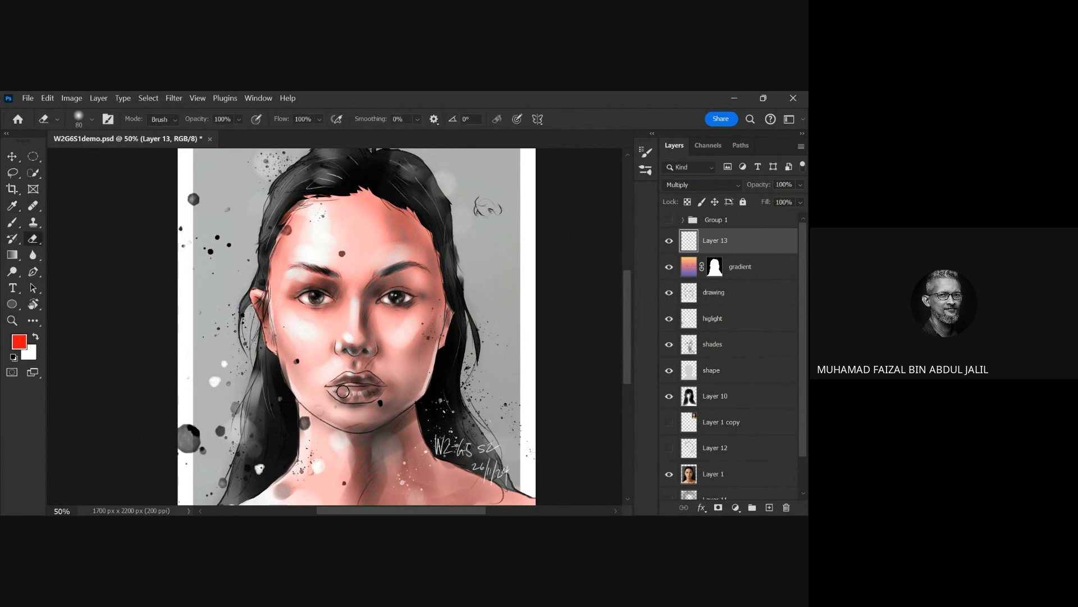
pyautogui.press(']')
pyautogui.press(']')
pyautogui.click(669, 240)
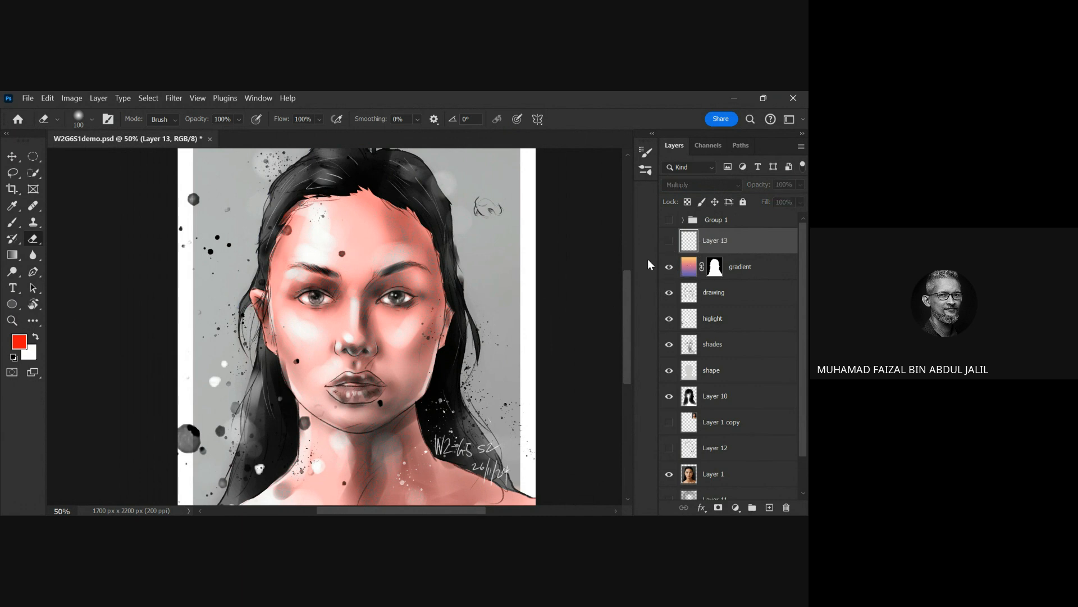
pyautogui.press('b')
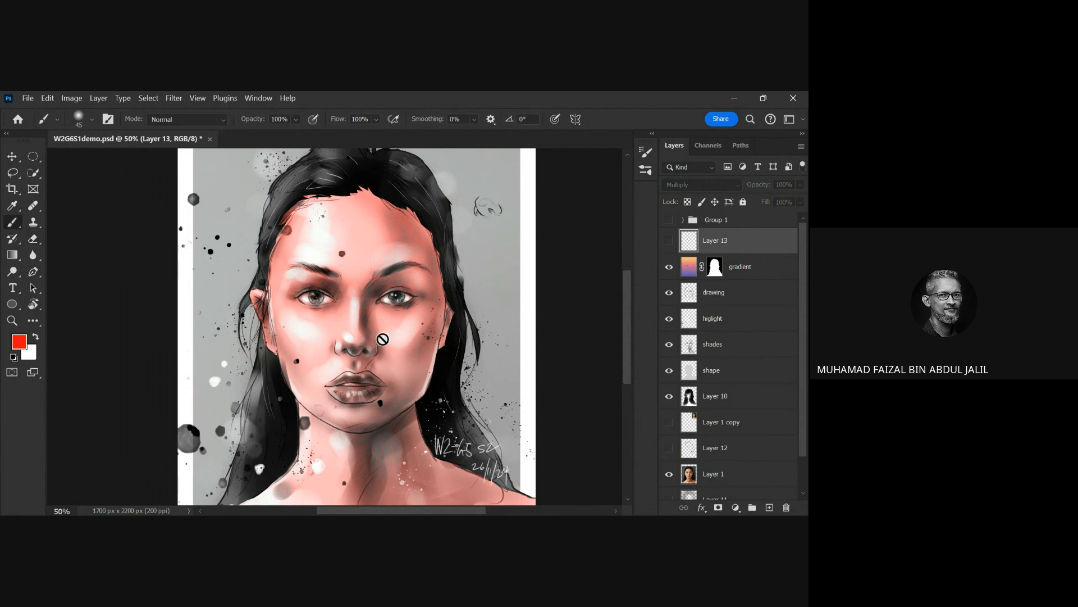
pyautogui.click(669, 240)
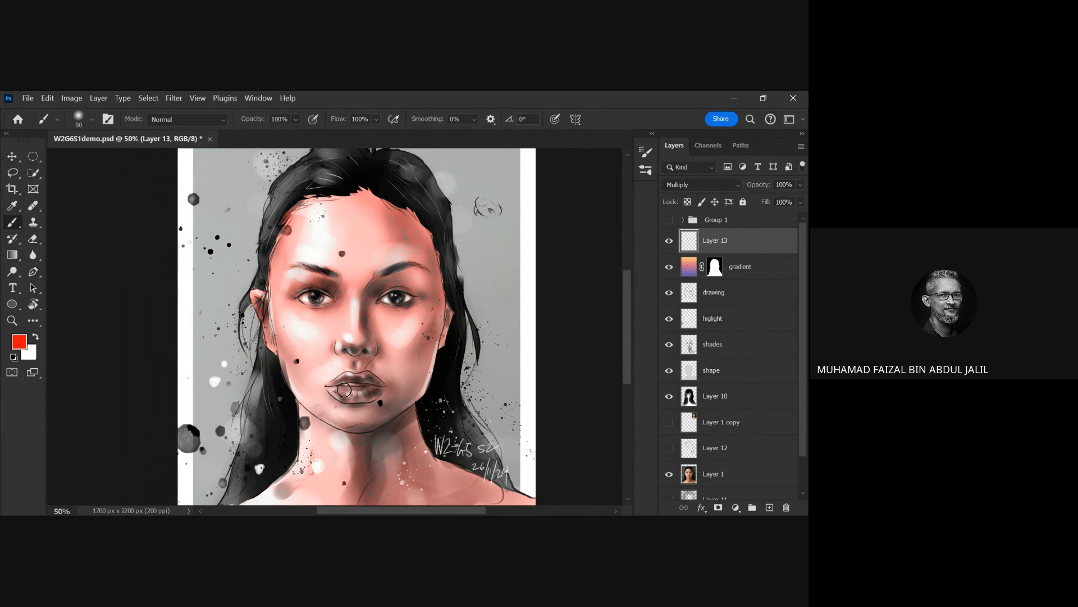
pyautogui.moveTo(344, 390)
pyautogui.mouseDown()
pyautogui.moveTo(376, 393)
pyautogui.moveTo(336, 391)
pyautogui.moveTo(342, 381)
pyautogui.moveTo(379, 385)
pyautogui.moveTo(359, 377)
pyautogui.moveTo(375, 390)
pyautogui.moveTo(357, 397)
pyautogui.moveTo(332, 390)
pyautogui.mouseUp()
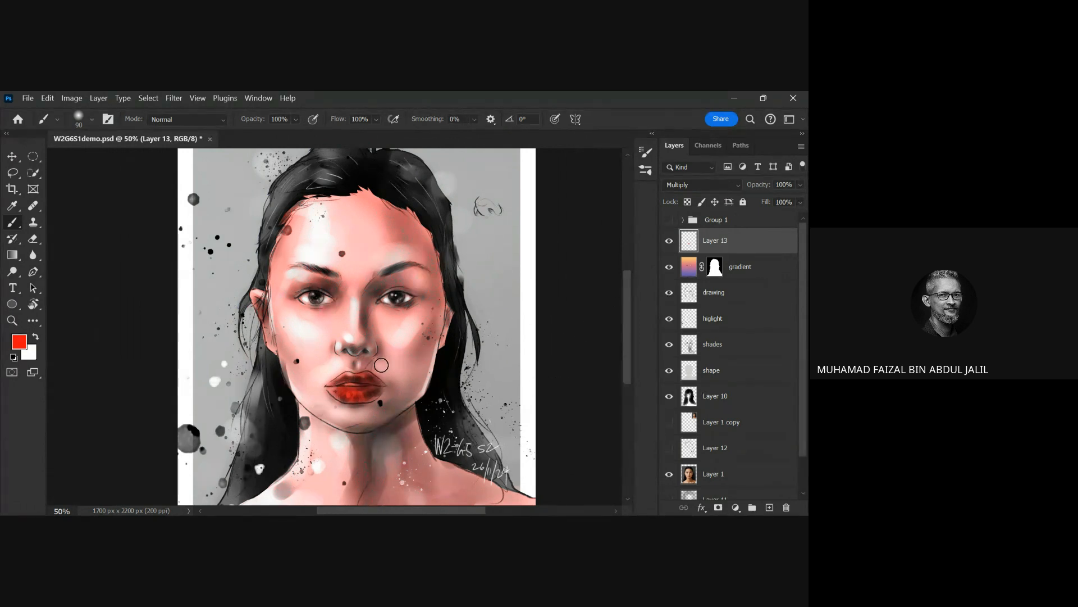
# Bring out highlights on the lips by erasing parts of the red with a soft 45 px eraser at 100% opacity.
pyautogui.scroll(2, 356, 385)
pyautogui.press('e')
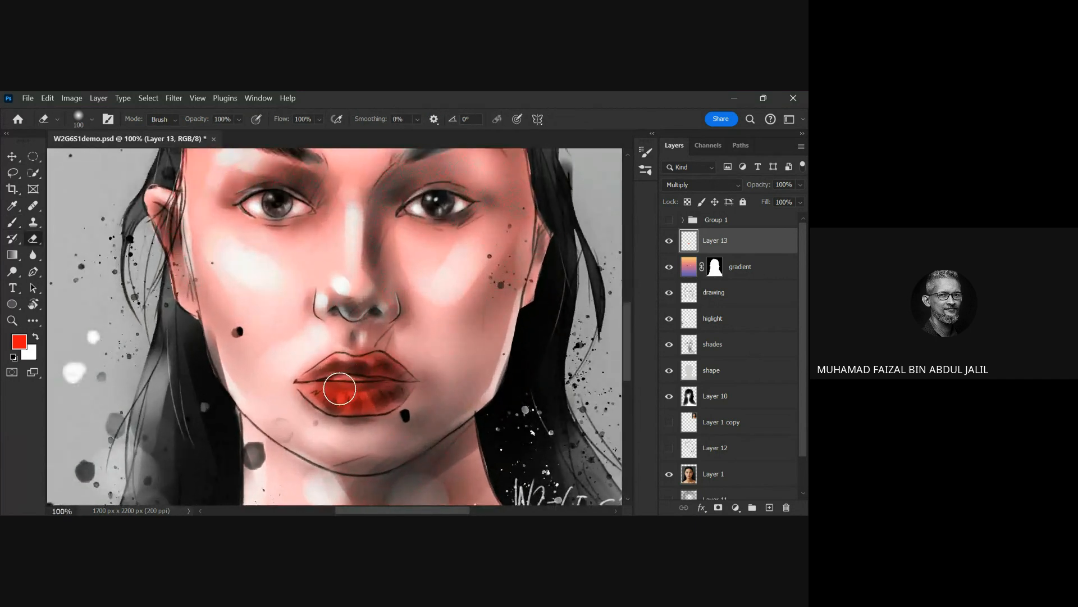
pyautogui.press('[')
pyautogui.press('[')
pyautogui.press('[')
pyautogui.press('[')
pyautogui.moveTo(339, 392)
pyautogui.mouseDown()
pyautogui.moveTo(378, 396)
pyautogui.moveTo(345, 361)
pyautogui.moveTo(365, 362)
pyautogui.moveTo(334, 360)
pyautogui.moveTo(309, 380)
pyautogui.moveTo(330, 399)
pyautogui.moveTo(389, 395)
pyautogui.moveTo(384, 369)
pyautogui.mouseUp()
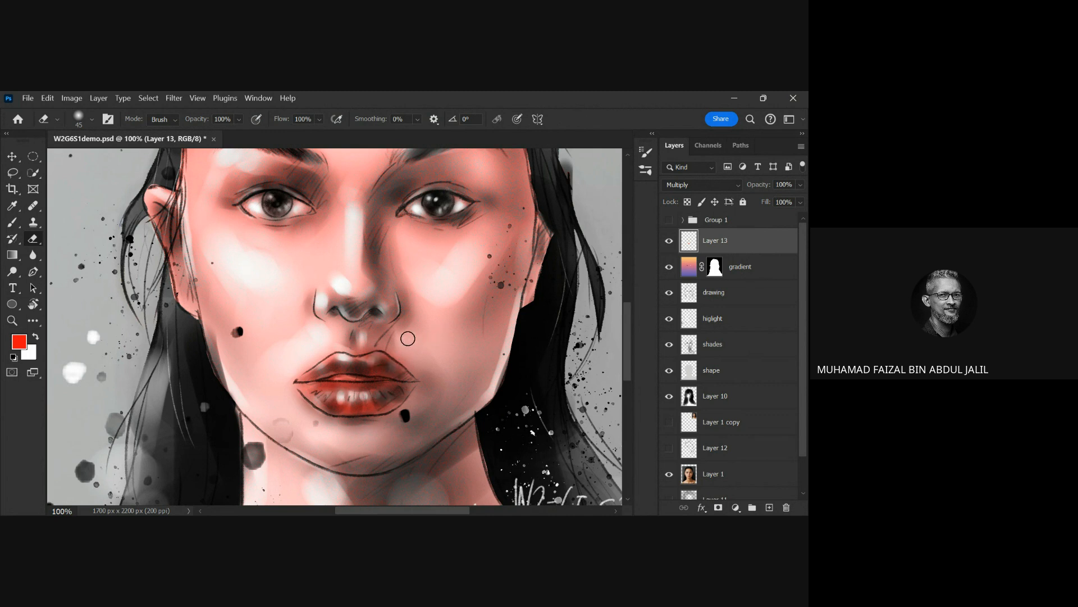
pyautogui.hotkey('ctrl', '-')
pyautogui.hotkey('ctrl', '-')
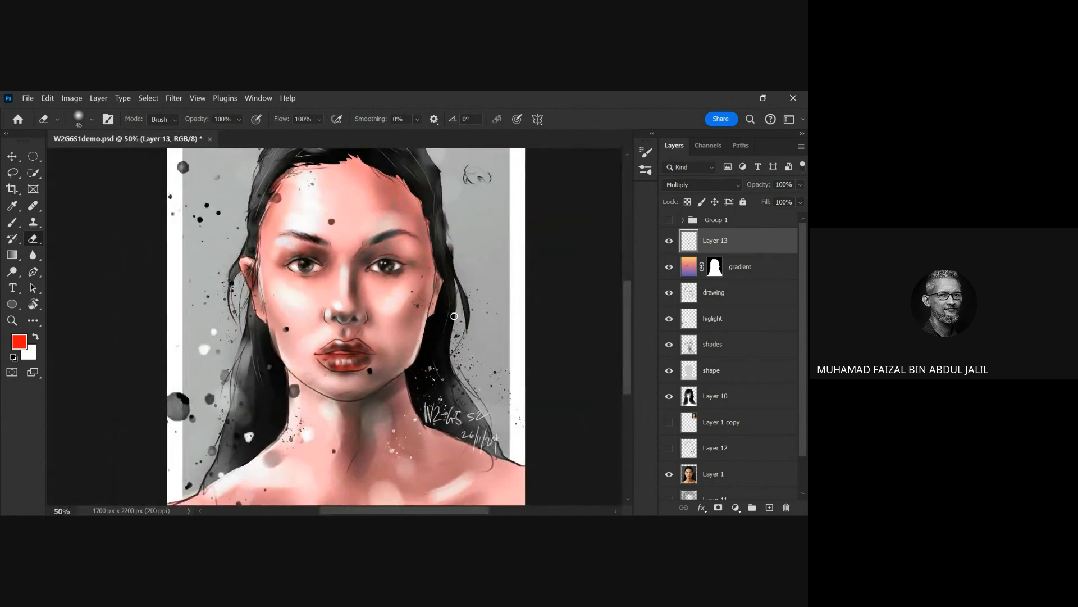
pyautogui.hotkey('ctrl', '-')
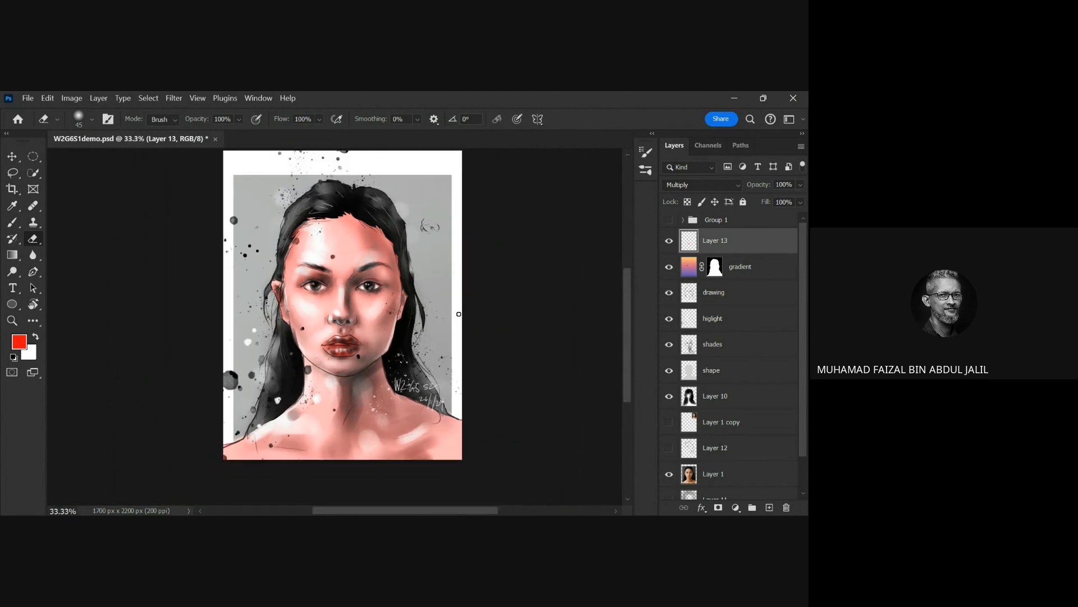
# Keep Layer 13 as the painting target and choose a purple foreground colour.
pyautogui.click(742, 267)
pyautogui.click(748, 241)
pyautogui.press('i')
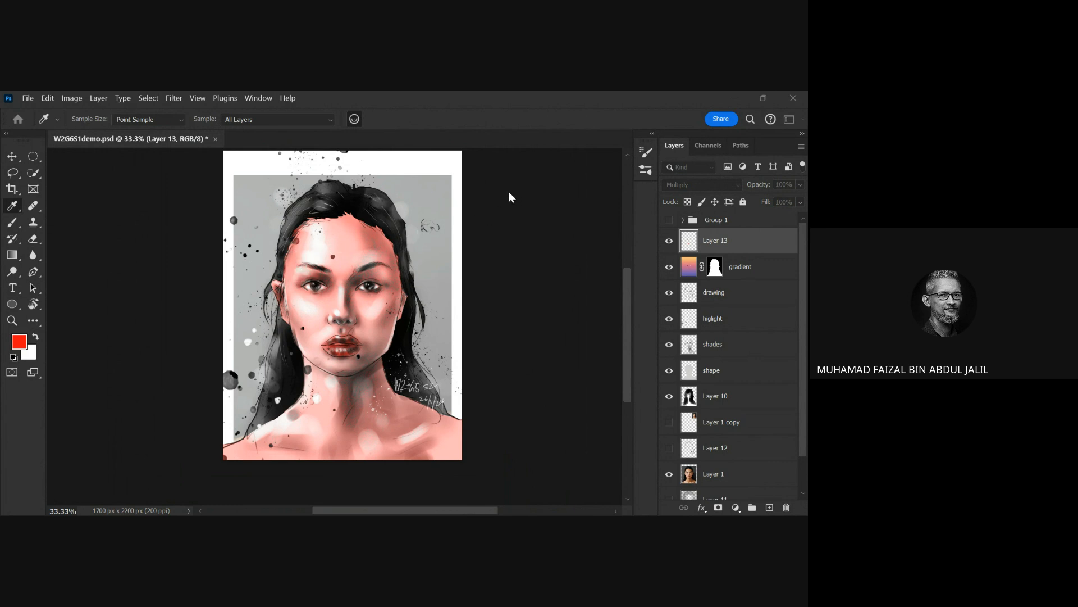
pyautogui.press('e')
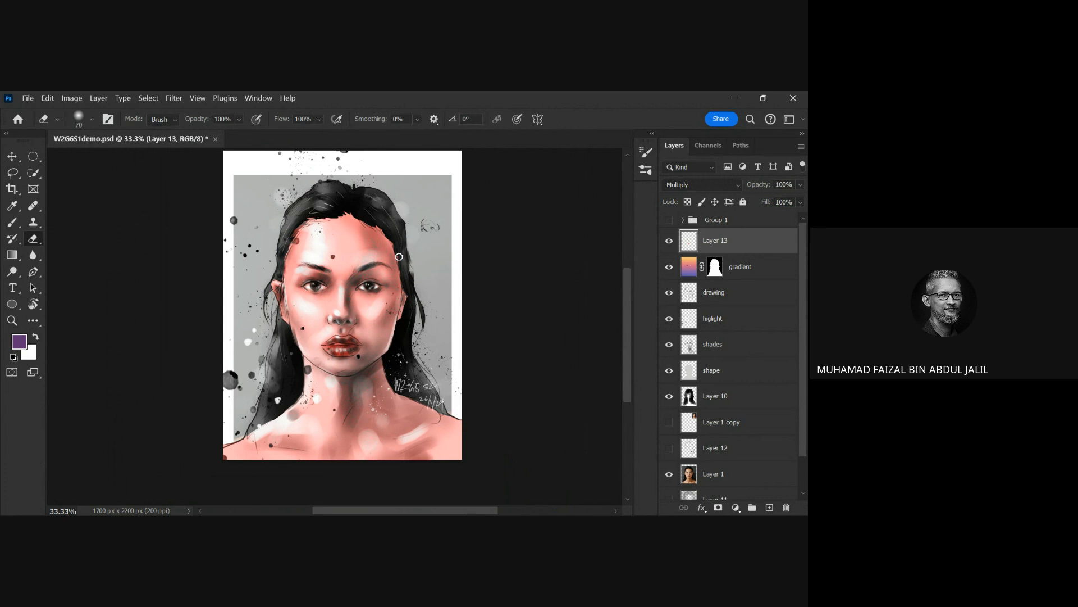
# Load the gradient layer's mask as a selection and paint purple shadows on the face's shaded side, neck and shoulder with a soft 250 px brush.
pyautogui.press(']')
pyautogui.press(']')
pyautogui.keyDown('ctrl'); pyautogui.click(717, 269); pyautogui.keyUp('ctrl')
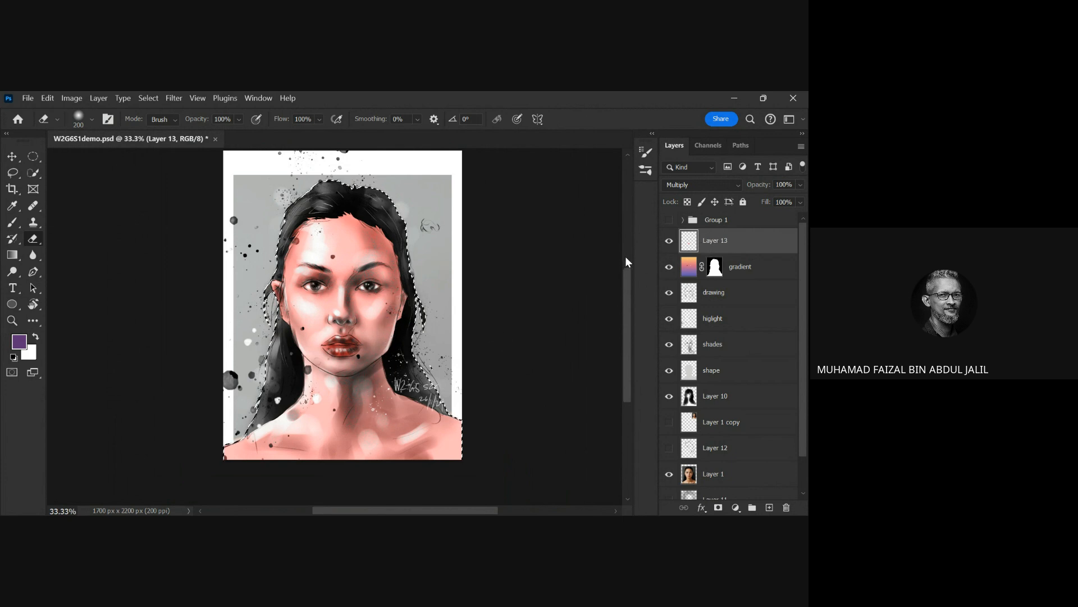
pyautogui.press('b')
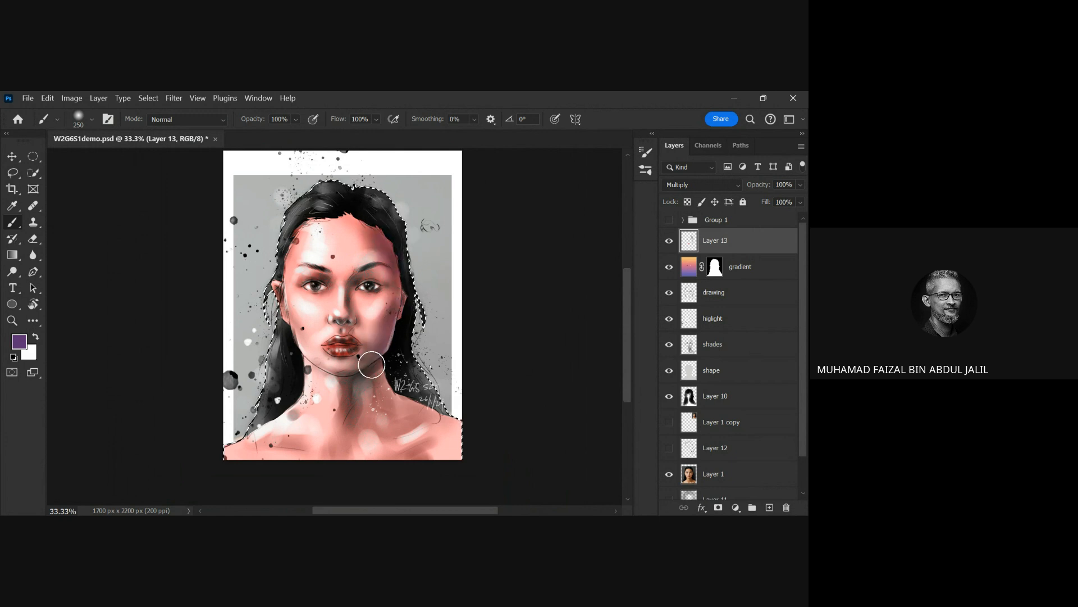
pyautogui.moveTo(353, 407)
pyautogui.mouseDown()
pyautogui.moveTo(339, 467)
pyautogui.moveTo(377, 455)
pyautogui.moveTo(359, 418)
pyautogui.moveTo(358, 437)
pyautogui.moveTo(412, 434)
pyautogui.mouseUp()
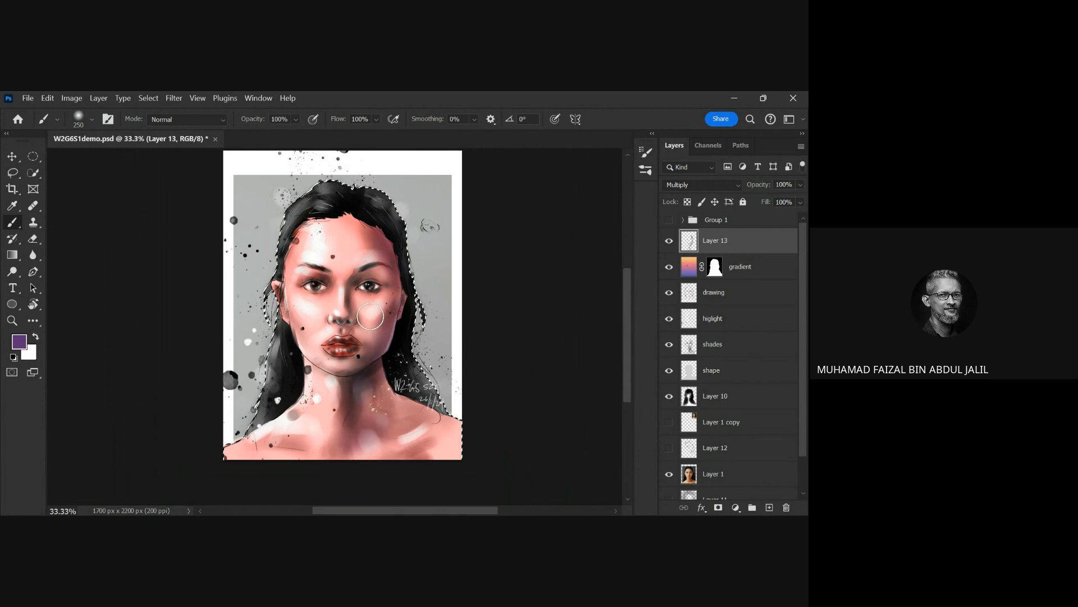
# Deepen the purple shading around the eyes and nose with a smaller soft brush, going from 150 to 125 px.
pyautogui.click(373, 299)
pyautogui.press('[')
pyautogui.press('[')
pyautogui.press('[')
pyautogui.press('[')
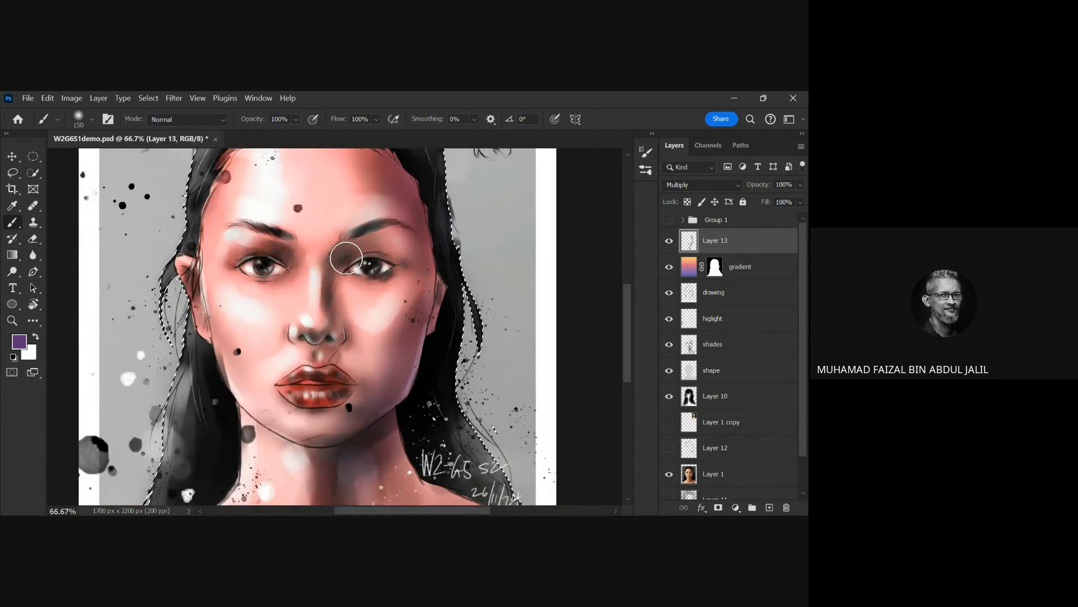
pyautogui.moveTo(381, 253)
pyautogui.mouseDown()
pyautogui.moveTo(348, 256)
pyautogui.moveTo(327, 274)
pyautogui.moveTo(325, 346)
pyautogui.mouseUp()
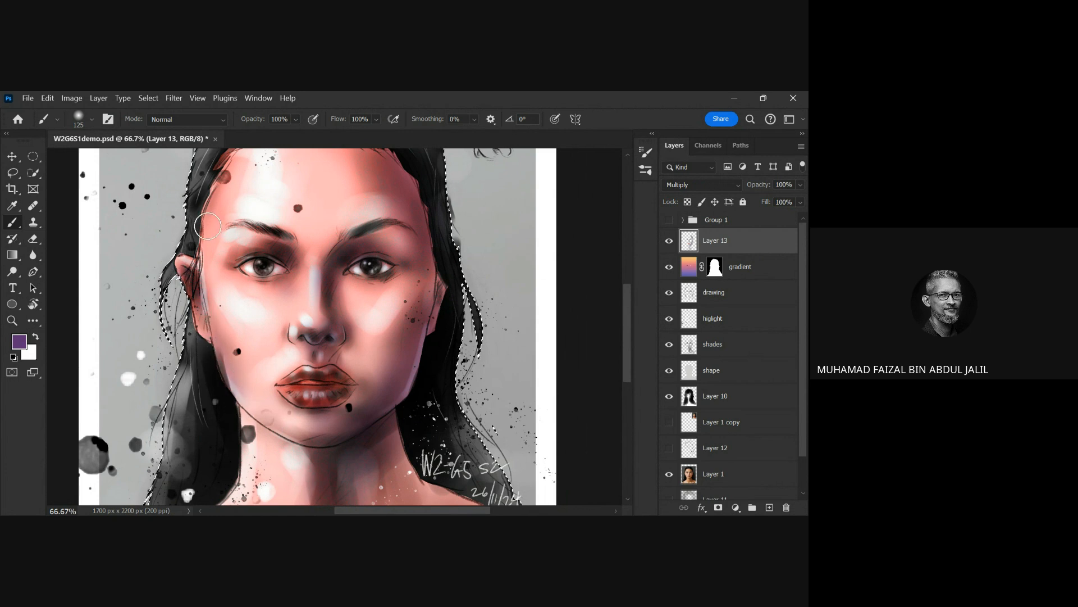
pyautogui.scroll(-1, 325, 241)
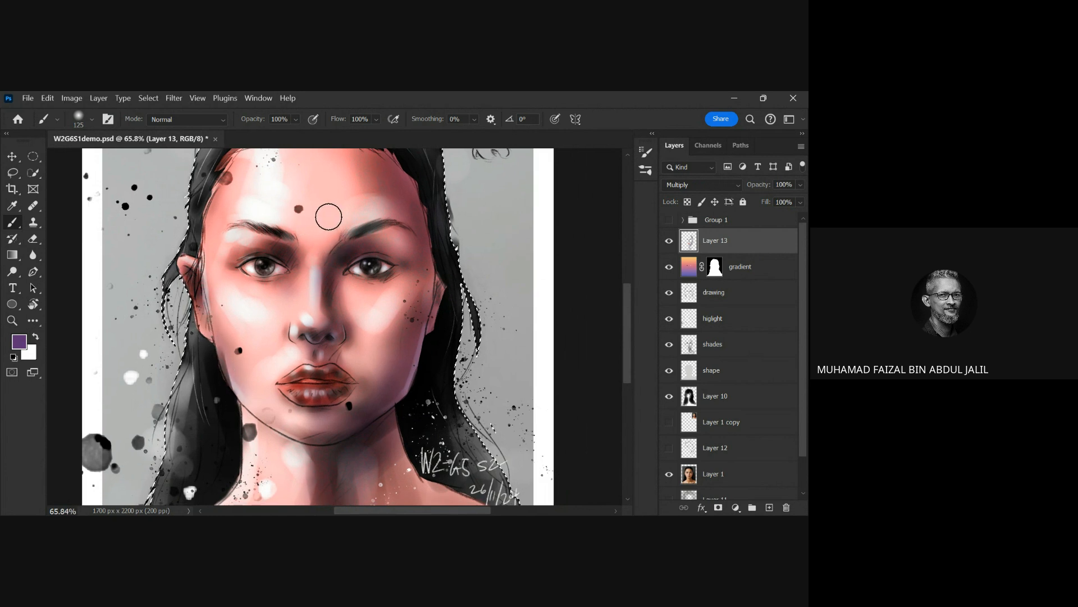
pyautogui.scroll(1, 332, 221)
pyautogui.hotkey('ctrl', '-')
pyautogui.hotkey('ctrl', '-')
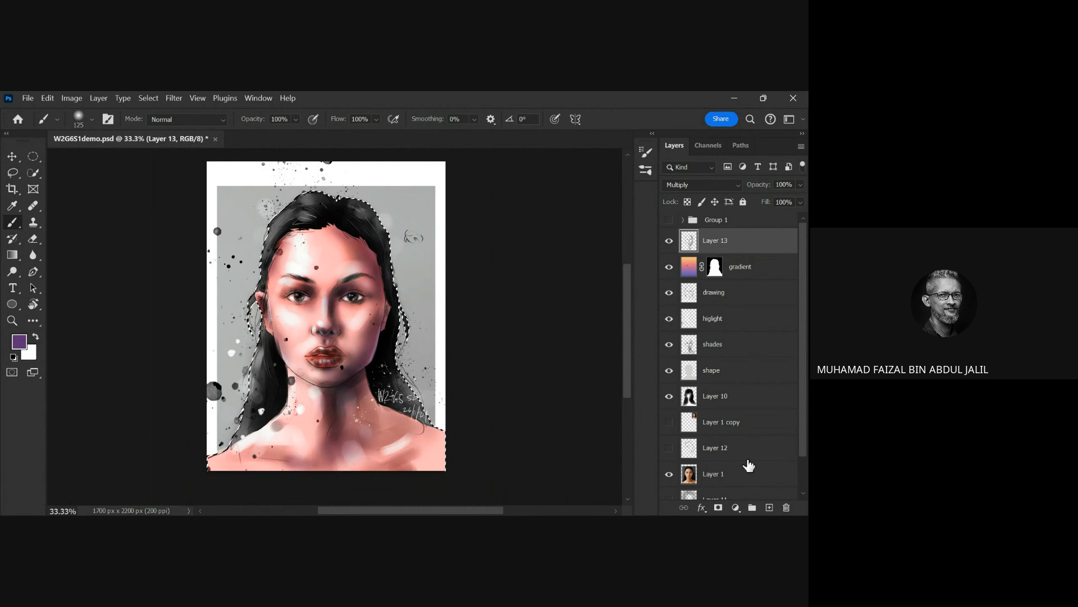
# Add a new layer above Layer 13, choose bright yellow as the foreground colour and set the layer's blending to Overlay.
pyautogui.click(769, 508)
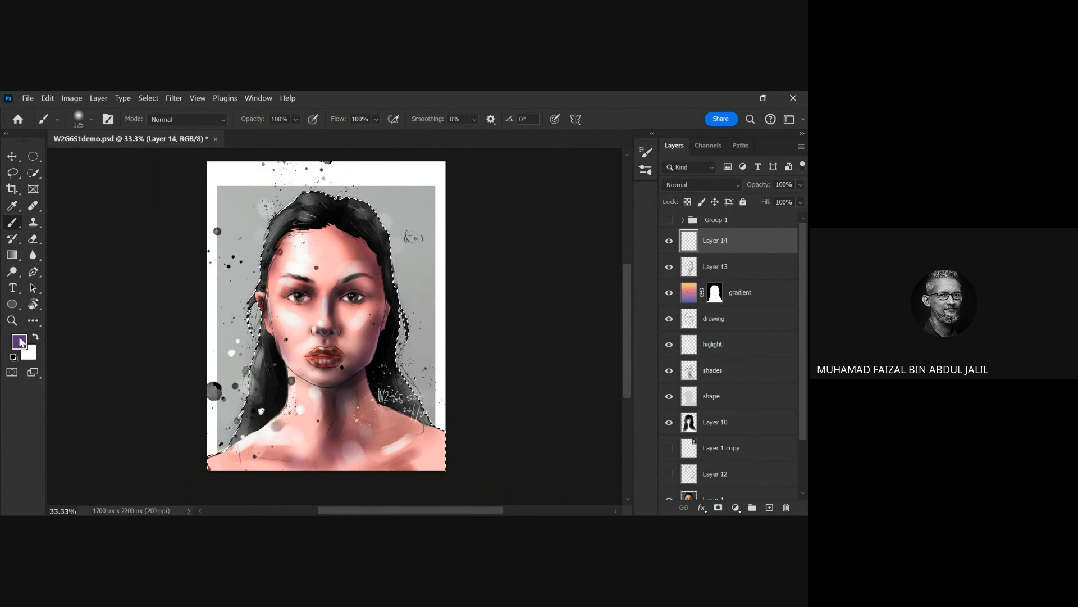
pyautogui.press('i')
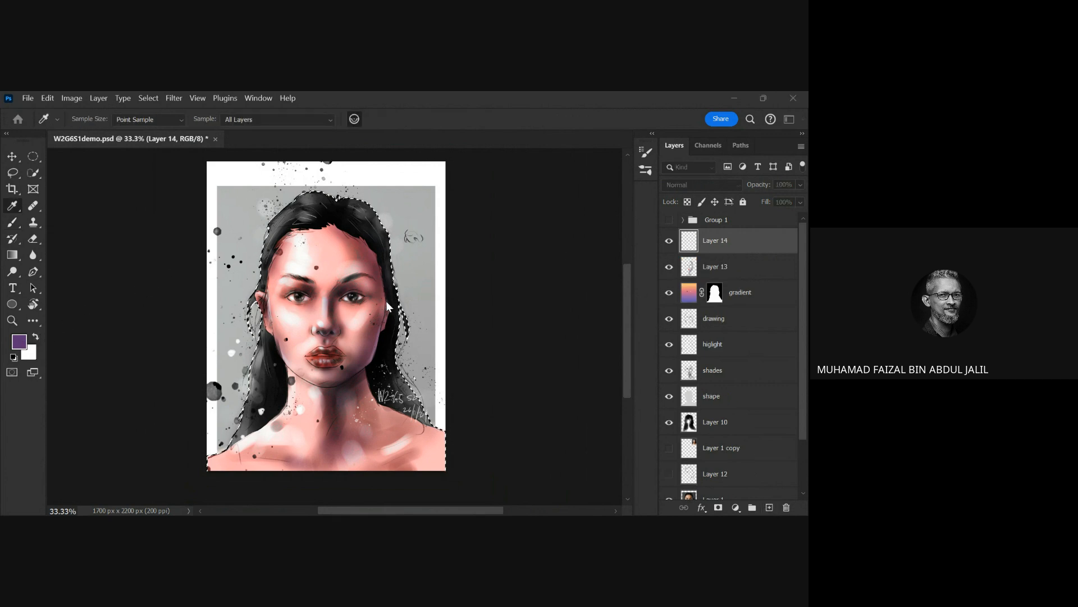
pyautogui.click(498, 197)
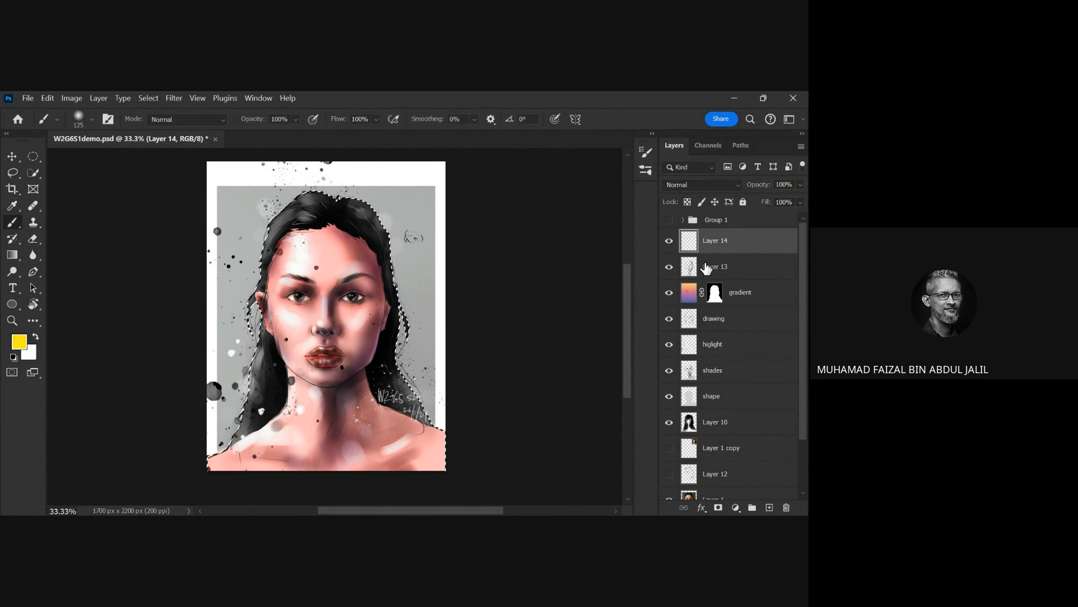
pyautogui.moveTo(294, 227); pyautogui.dragTo(272, 269)
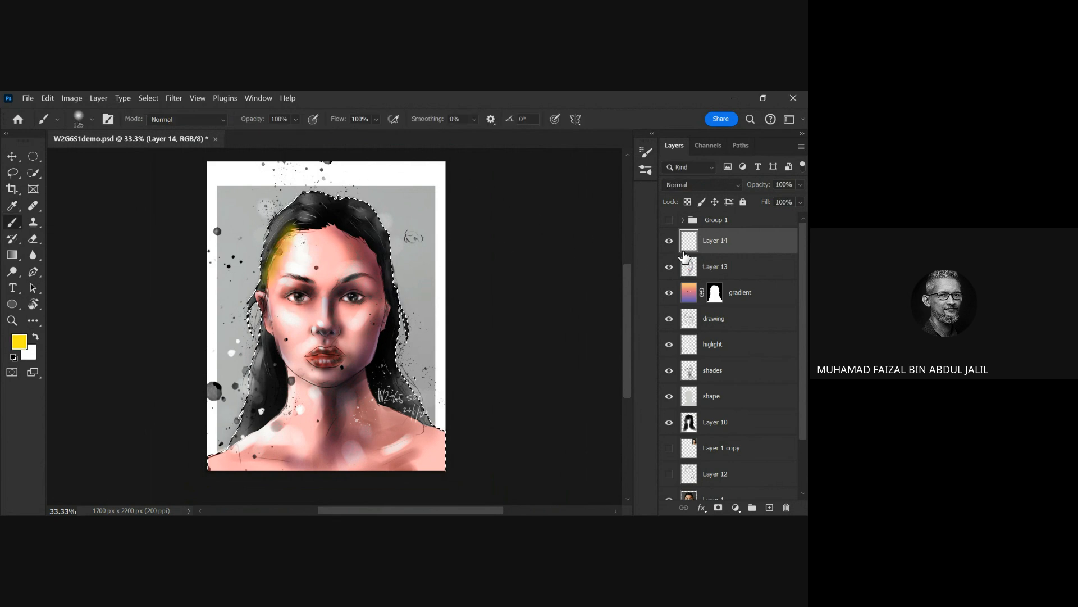
pyautogui.hotkey('ctrl', 'z')
pyautogui.click(712, 185)
pyautogui.click(676, 321)
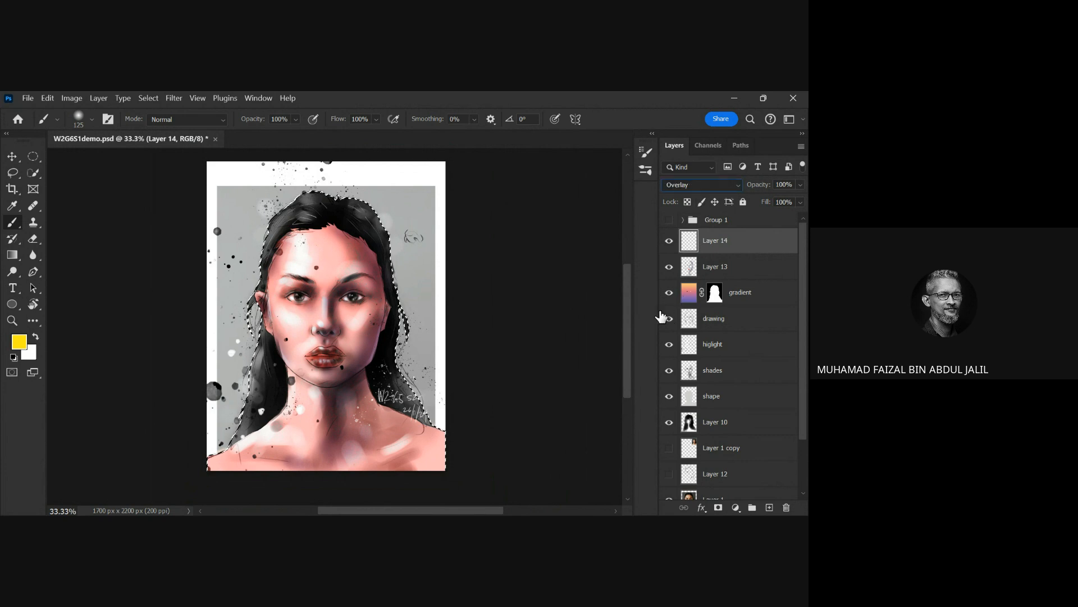
# Paint yellow light over the face, hair, neck and shoulders with a soft 125 to 175 px brush, and clear the selection.
pyautogui.moveTo(293, 216); pyautogui.dragTo(264, 301)
pyautogui.hotkey('ctrl', 'z')
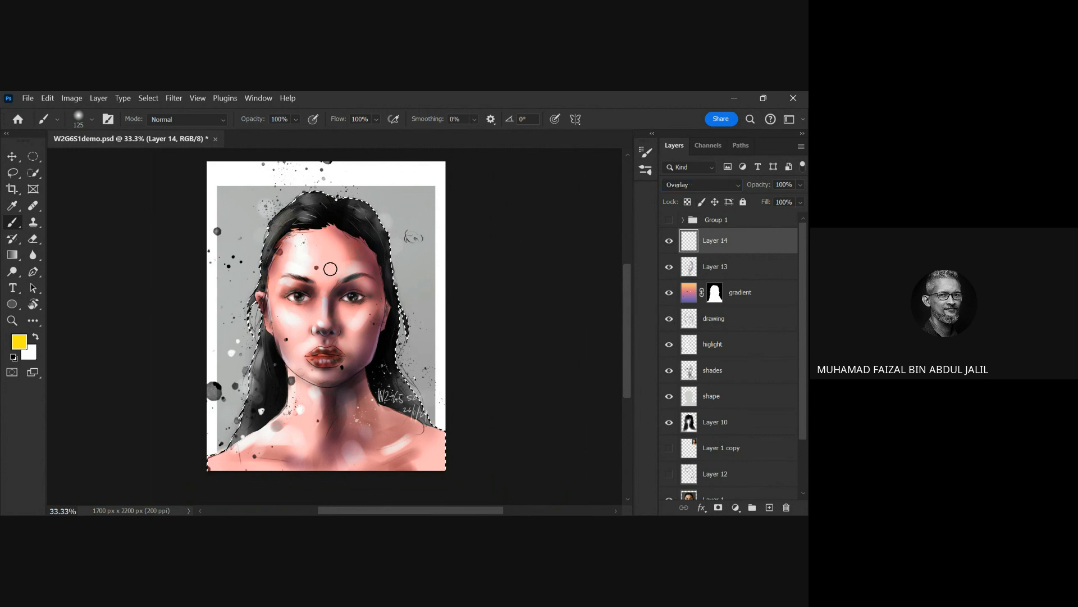
pyautogui.moveTo(293, 275)
pyautogui.mouseDown()
pyautogui.moveTo(273, 306)
pyautogui.moveTo(279, 336)
pyautogui.mouseUp()
pyautogui.moveTo(282, 243); pyautogui.dragTo(271, 295)
pyautogui.moveTo(289, 363)
pyautogui.mouseDown()
pyautogui.moveTo(309, 379)
pyautogui.moveTo(298, 378)
pyautogui.mouseUp()
pyautogui.moveTo(355, 283)
pyautogui.mouseDown()
pyautogui.moveTo(303, 283)
pyautogui.moveTo(337, 309)
pyautogui.moveTo(323, 302)
pyautogui.moveTo(323, 332)
pyautogui.mouseUp()
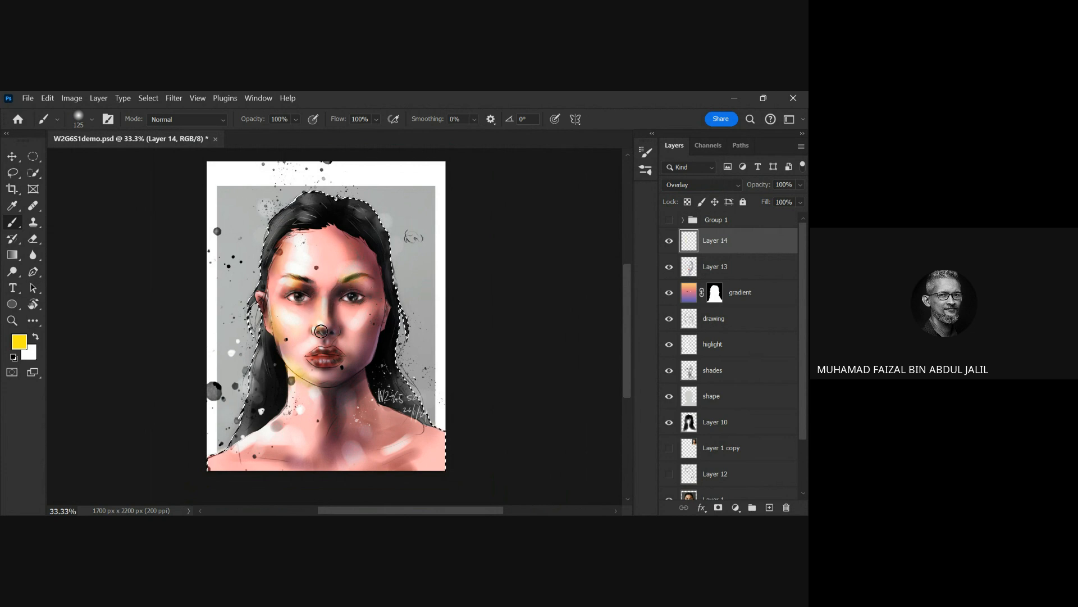
pyautogui.moveTo(304, 383); pyautogui.dragTo(293, 376)
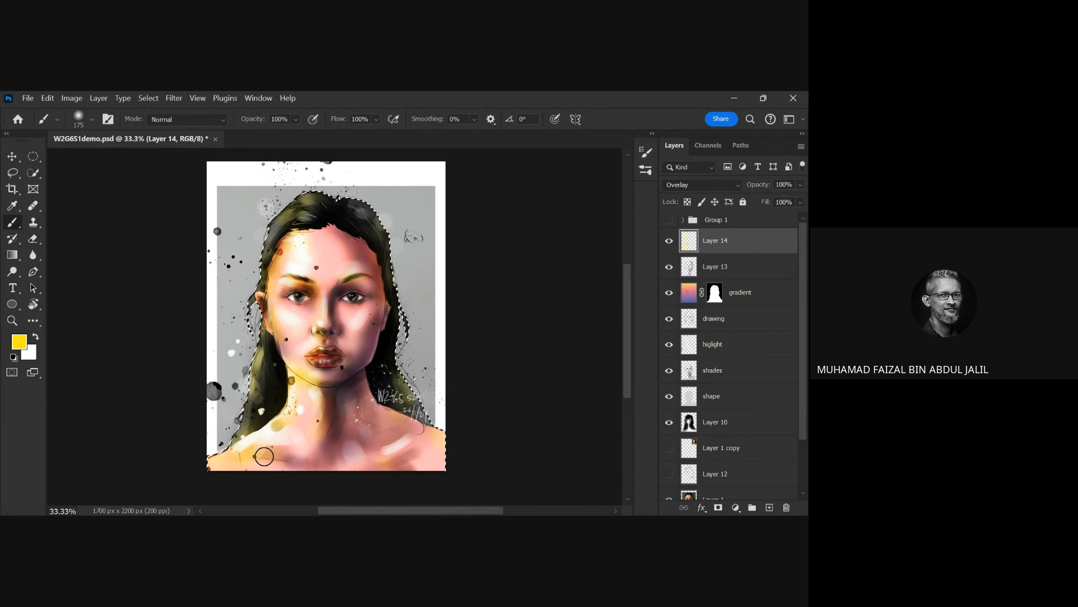
pyautogui.hotkey('ctrl', 'd')
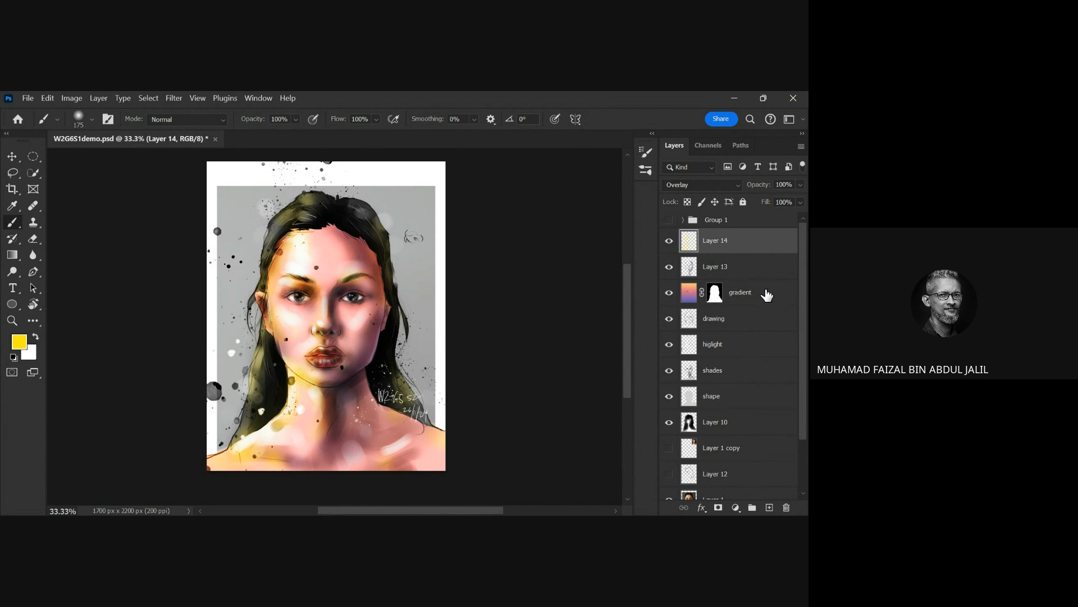
# Select the gradient layer, save the document and preview the portrait with the interface panels hidden.
pyautogui.click(745, 292)
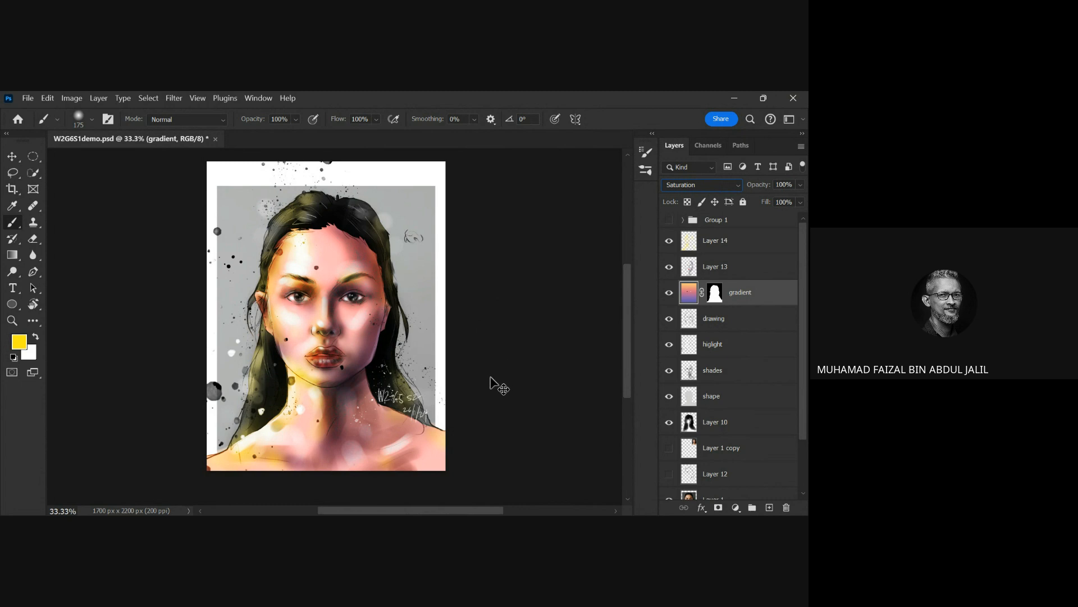
pyautogui.hotkey('ctrl', 's')
pyautogui.press('Tab')
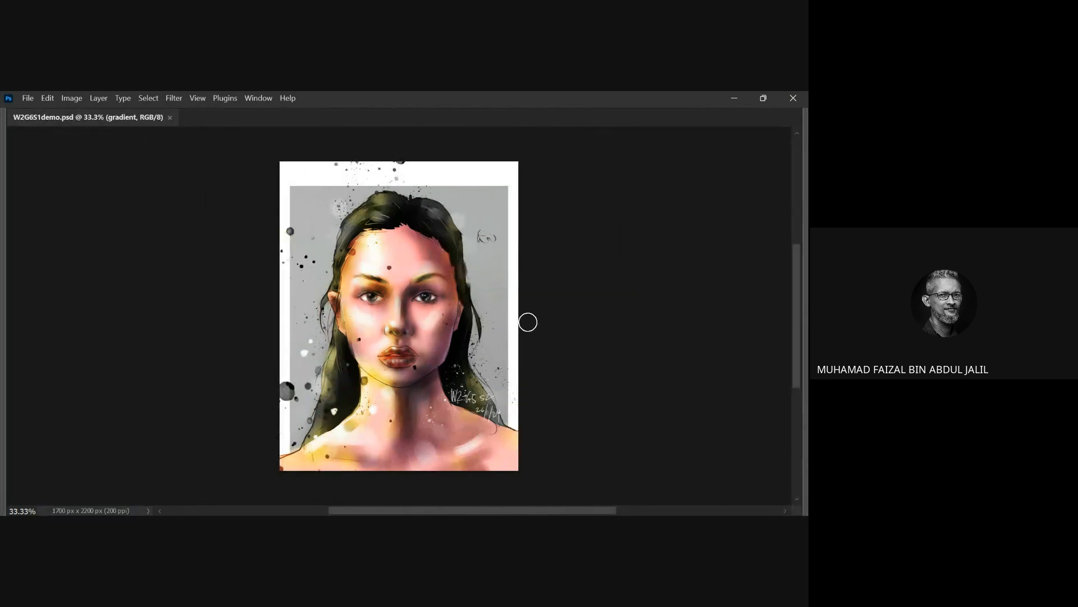
pyautogui.press('Tab')
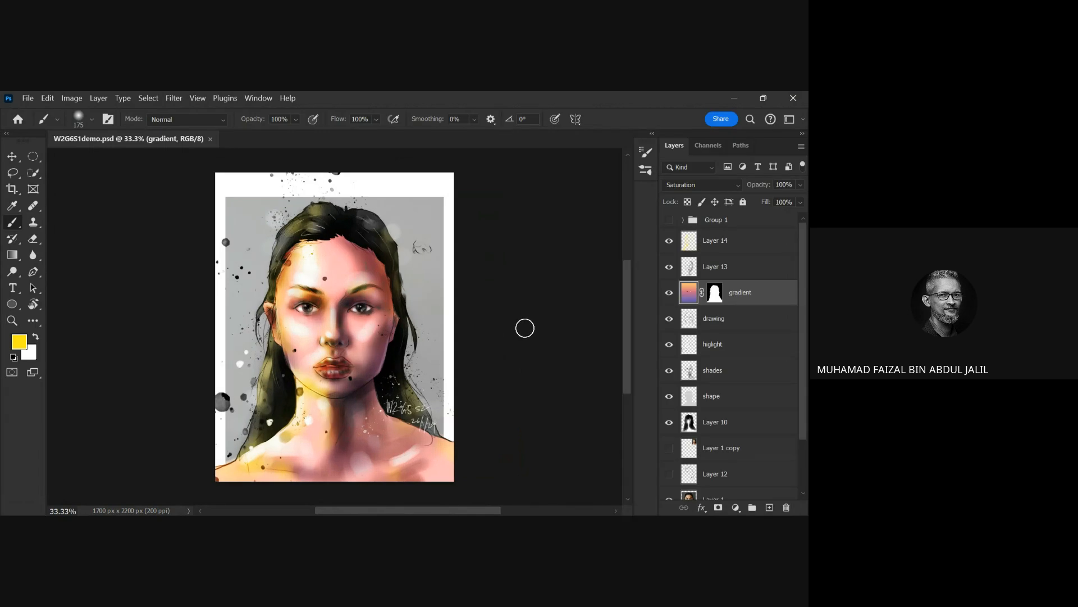
# Examine the colouring of the face up close and in the full portrait.
pyautogui.click(362, 374)
pyautogui.click(361, 375)
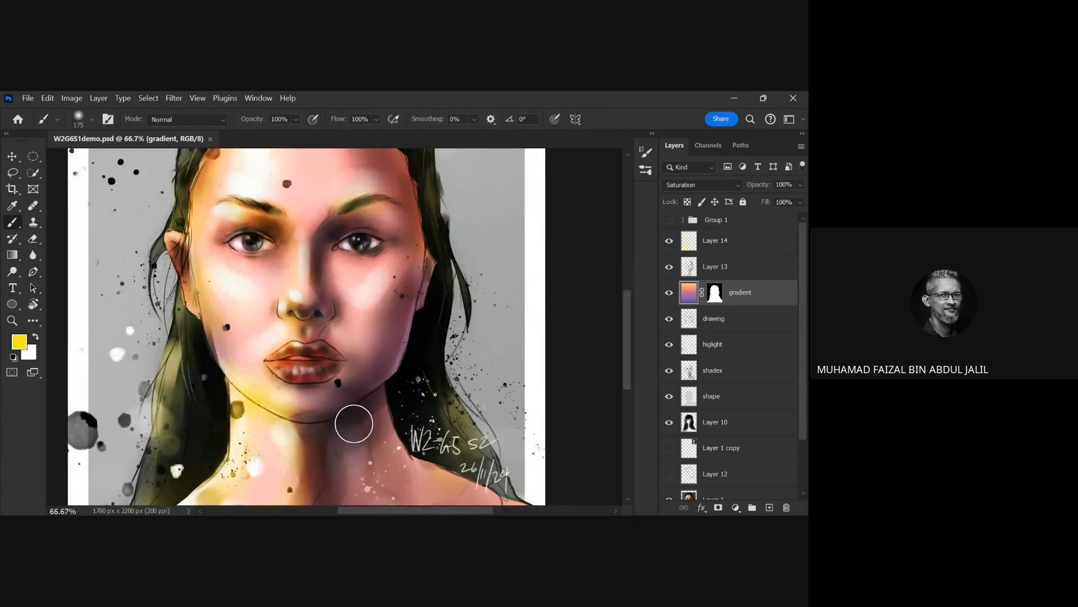
pyautogui.hotkey('ctrl', '-')
pyautogui.hotkey('ctrl', '-')
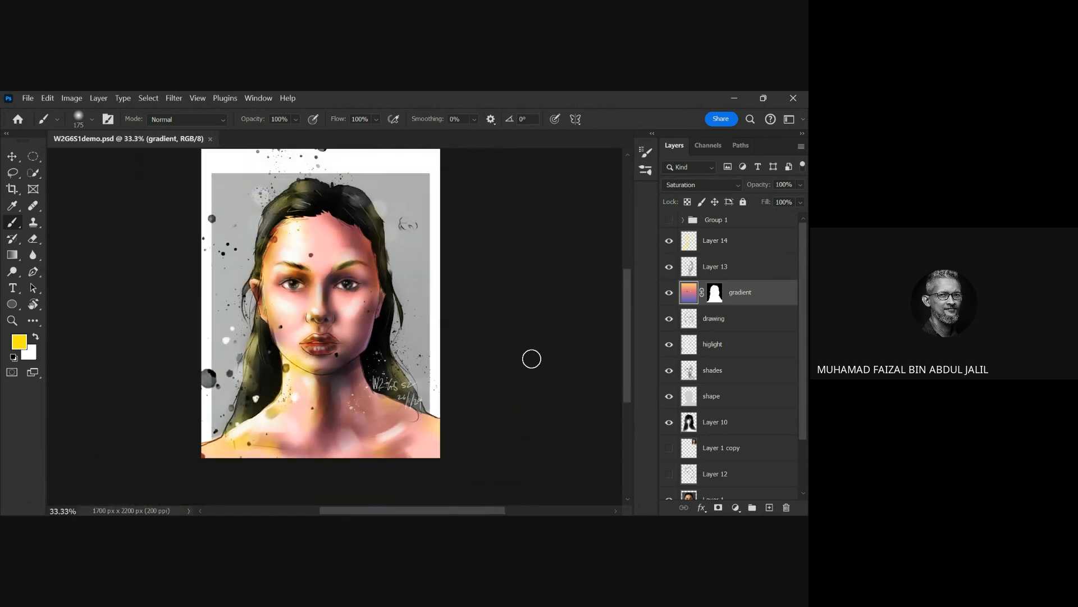
pyautogui.click(350, 299)
pyautogui.click(350, 299)
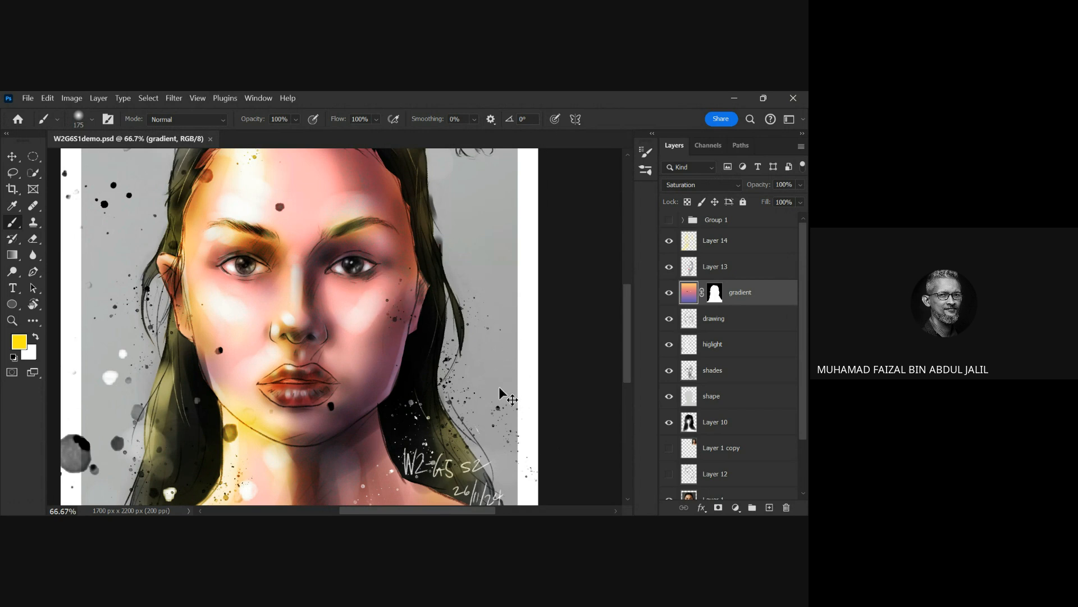
pyautogui.hotkey('ctrl', '-')
pyautogui.hotkey('ctrl', '-')
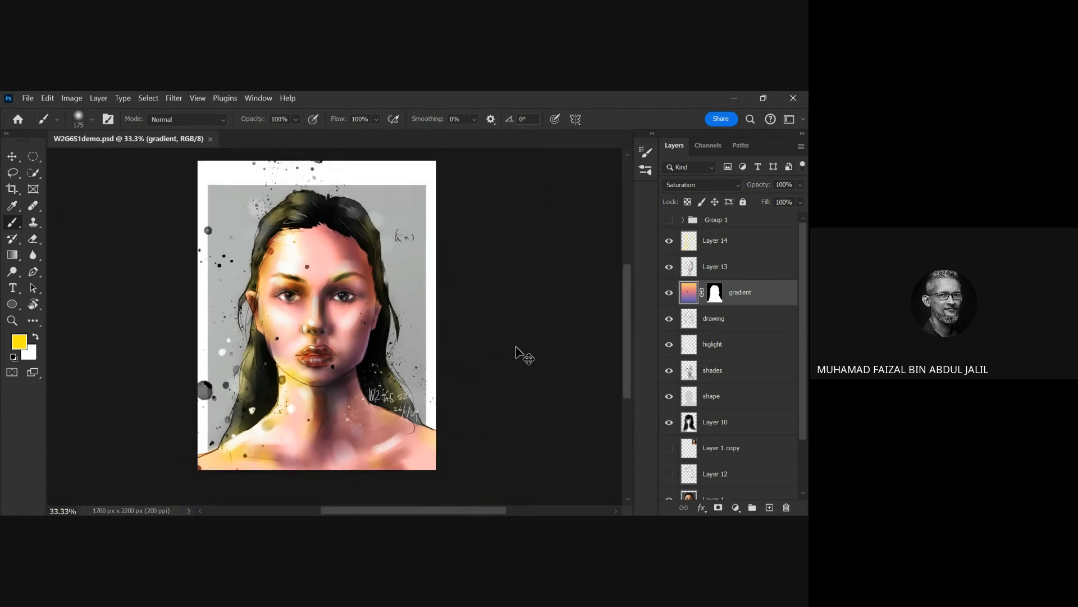
# Compare the portrait with and without Layer 14, and rename that layer "yeloow light".
pyautogui.click(669, 241)
pyautogui.click(669, 241)
pyautogui.doubleClick(719, 241)
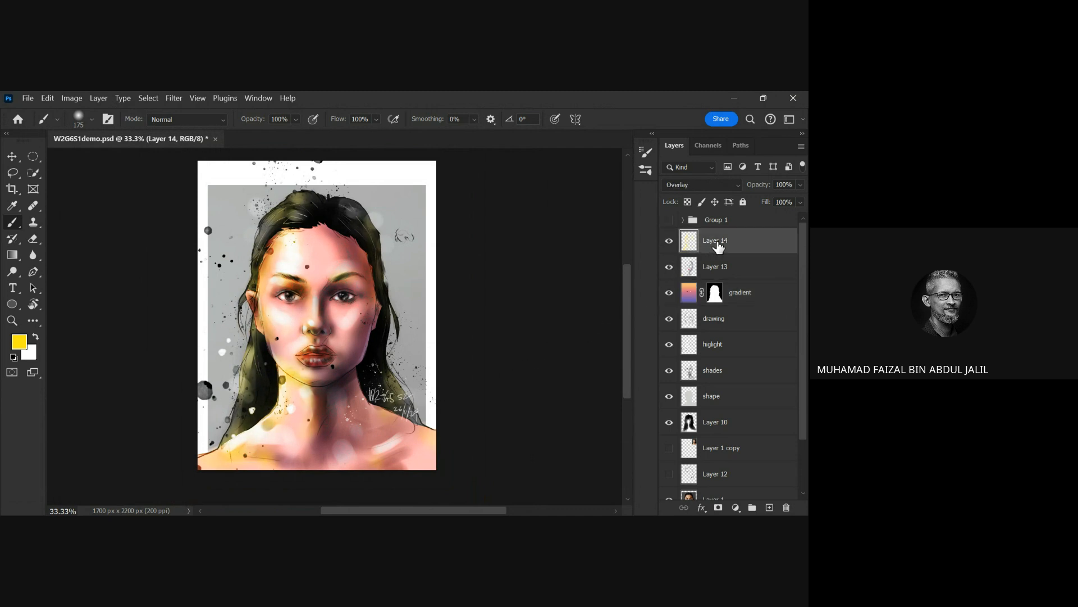
pyautogui.write('yeloow light')
pyautogui.press('Return')
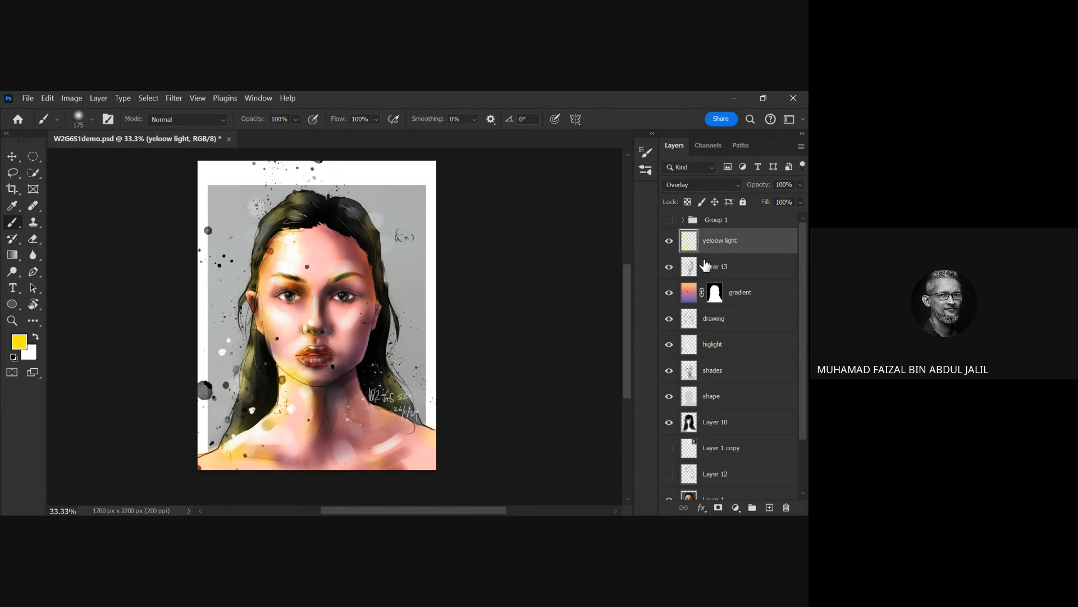
# Rename Layer 13 as "purple shadow".
pyautogui.doubleClick(711, 268)
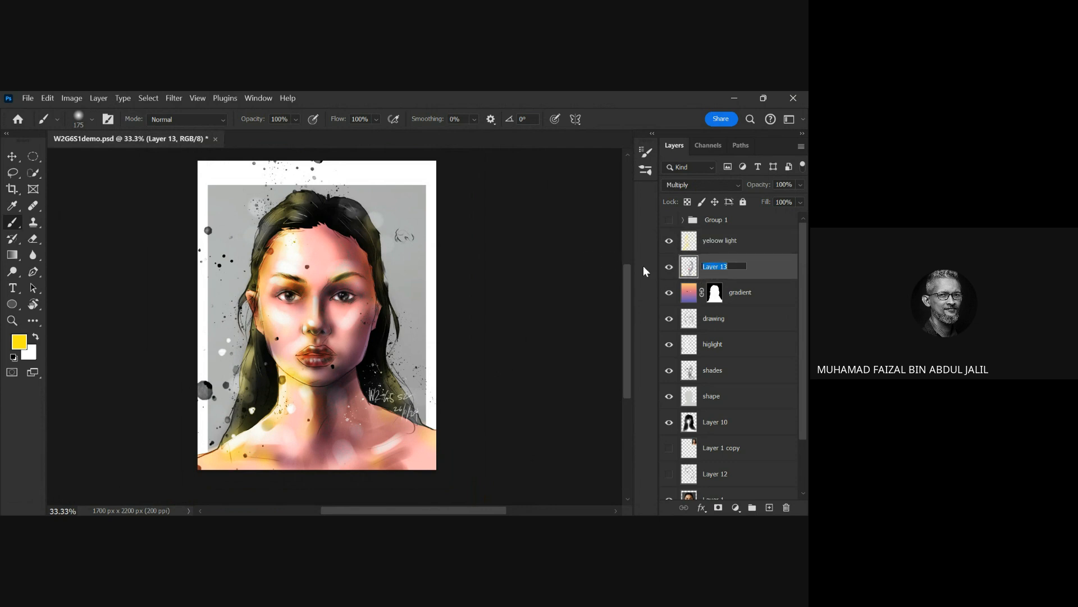
pyautogui.write('purple shadow')
pyautogui.press('Return')
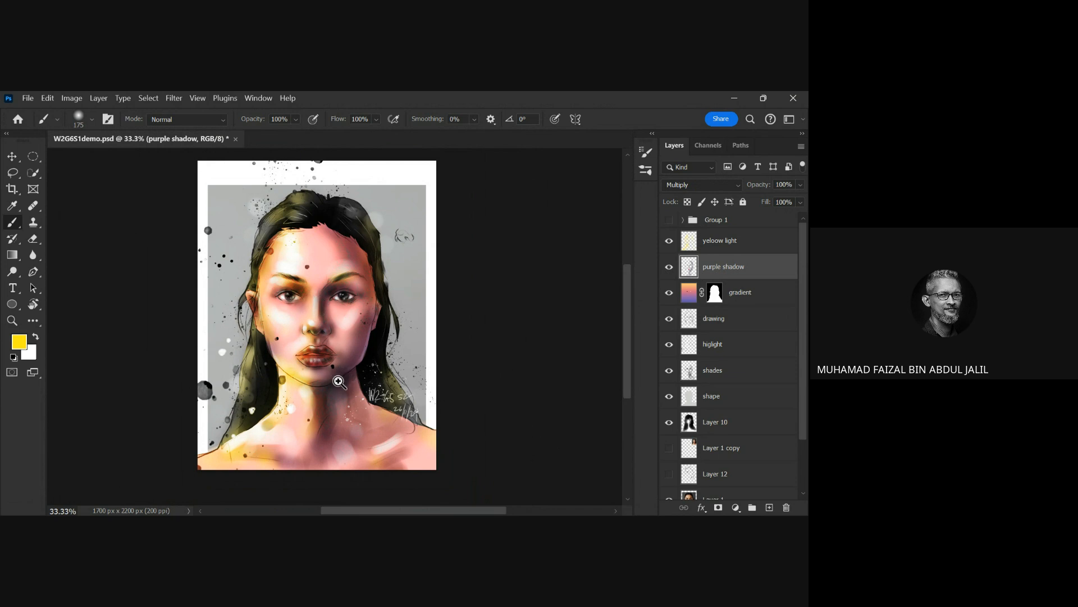
# Inspect the lip and neck shading up close, and review the whole portrait.
pyautogui.scroll(2, 340, 378)
pyautogui.scroll(1, 337, 373)
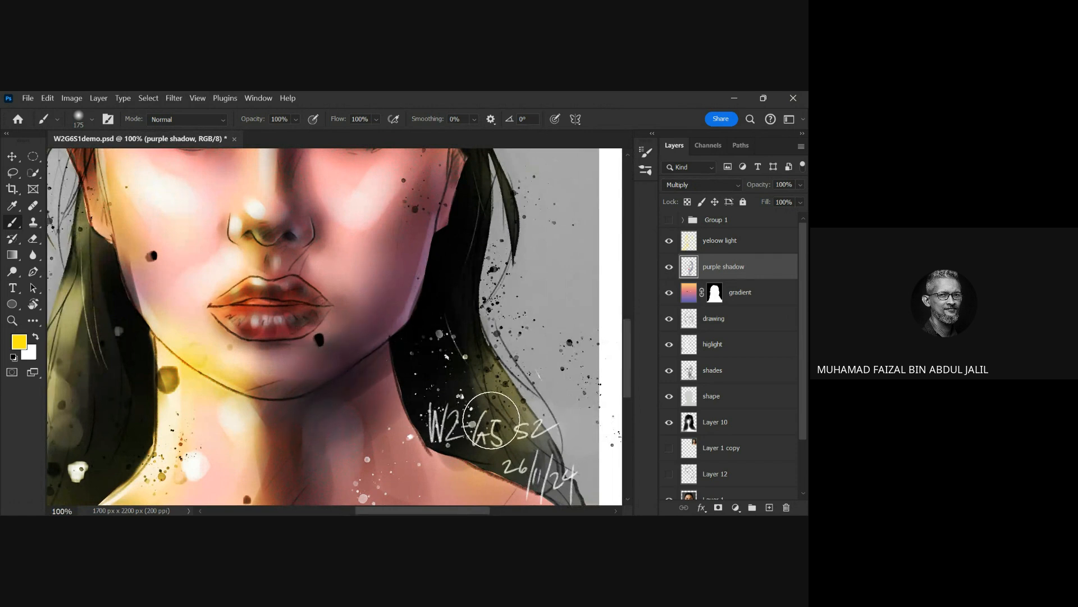
pyautogui.scroll(-1, 517, 427)
pyautogui.scroll(-1, 516, 427)
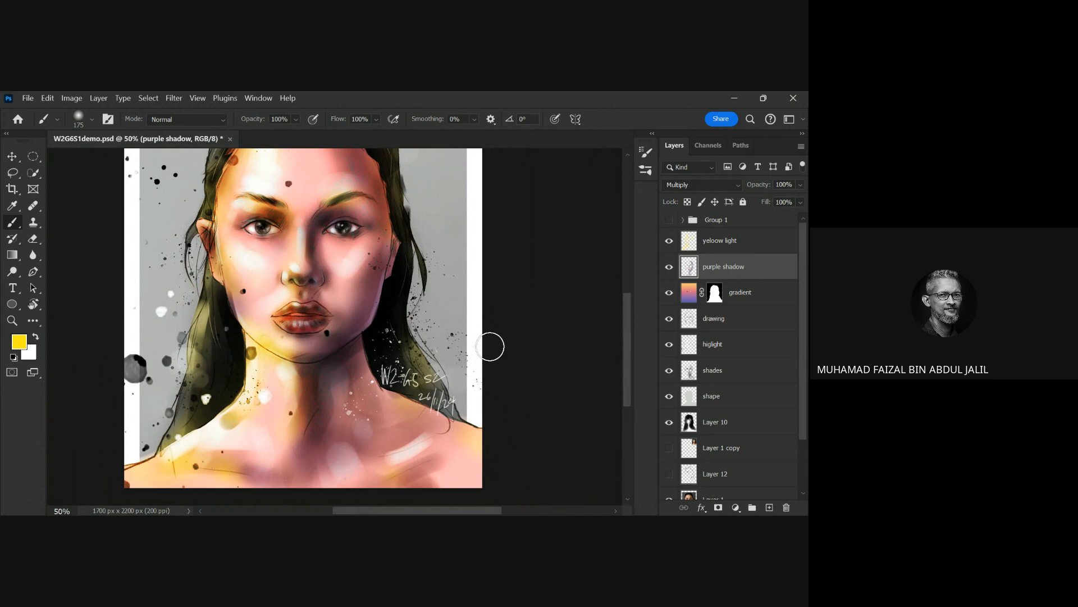
pyautogui.scroll(-1, 506, 378)
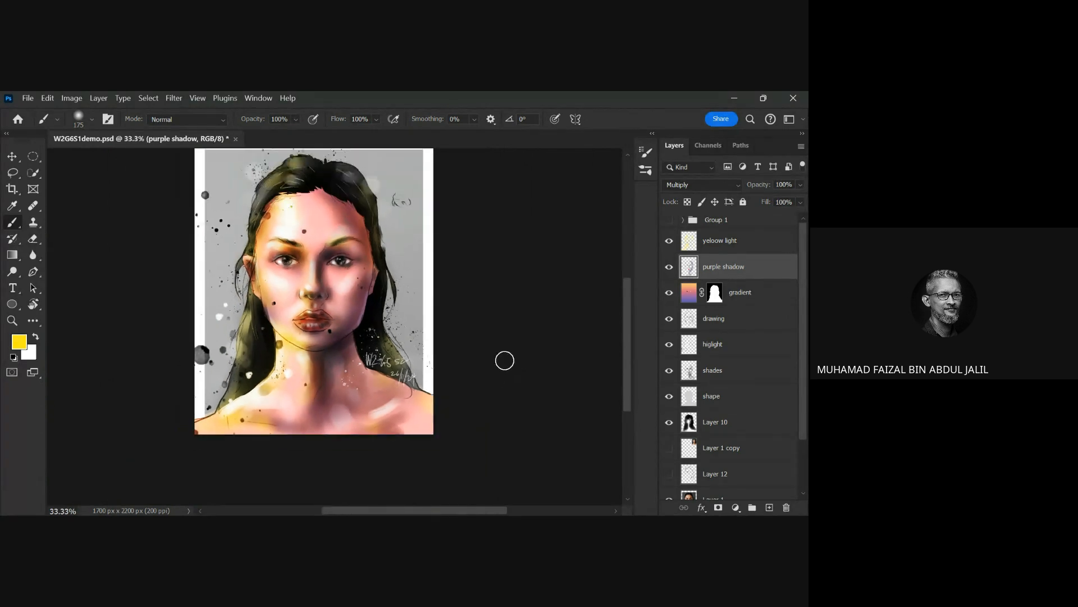
pyautogui.moveTo(497, 277); pyautogui.dragTo(530, 315)
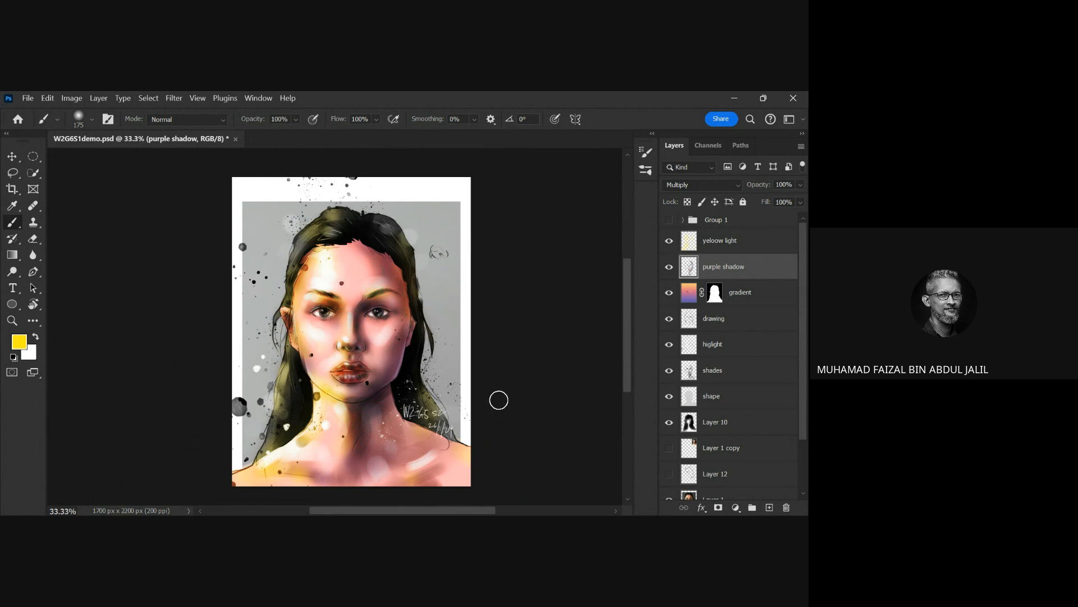
pyautogui.press('v')
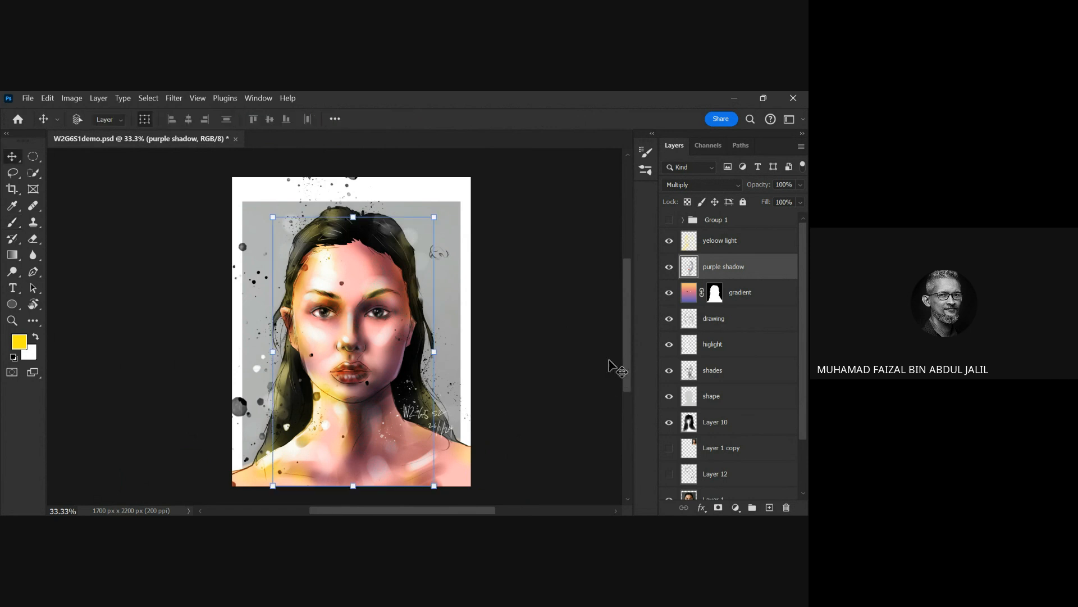